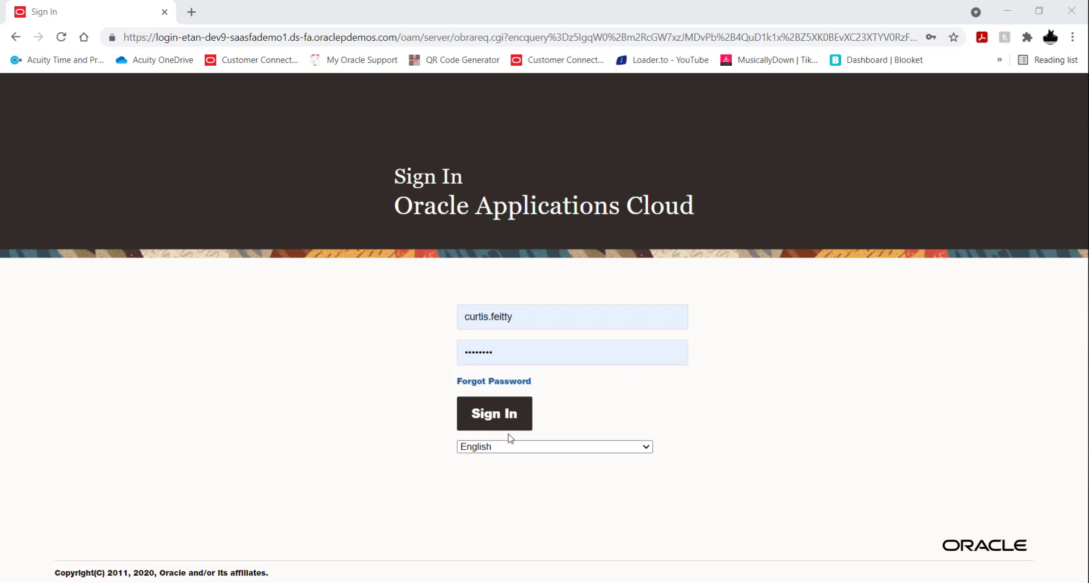
Step: Sign in with the prefilled credentials and open the Learning app for My Client Groups
{"action": "left_click", "coordinate": [491, 417]}
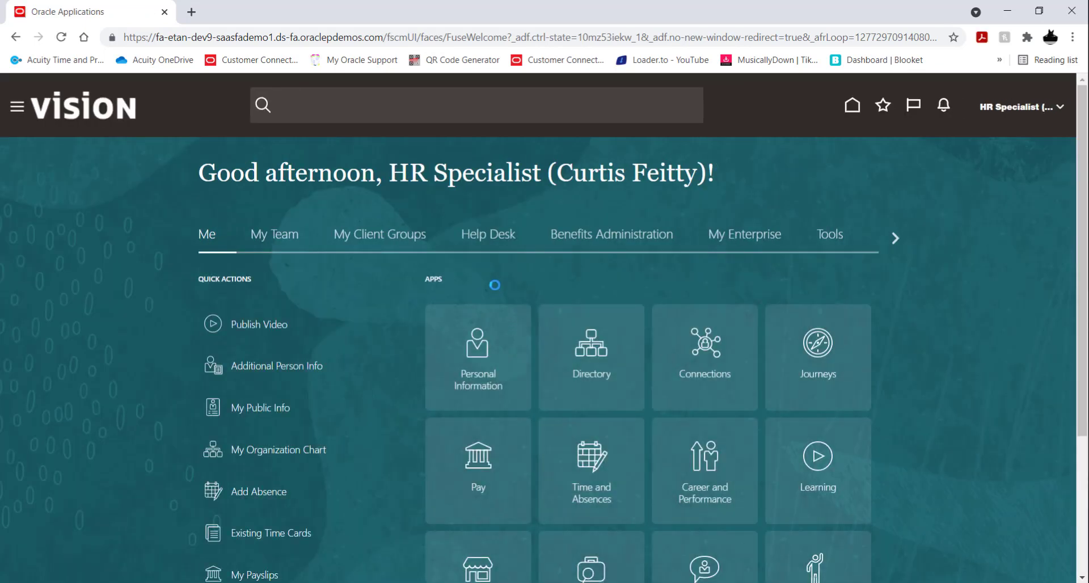
{"action": "left_click", "coordinate": [390, 236]}
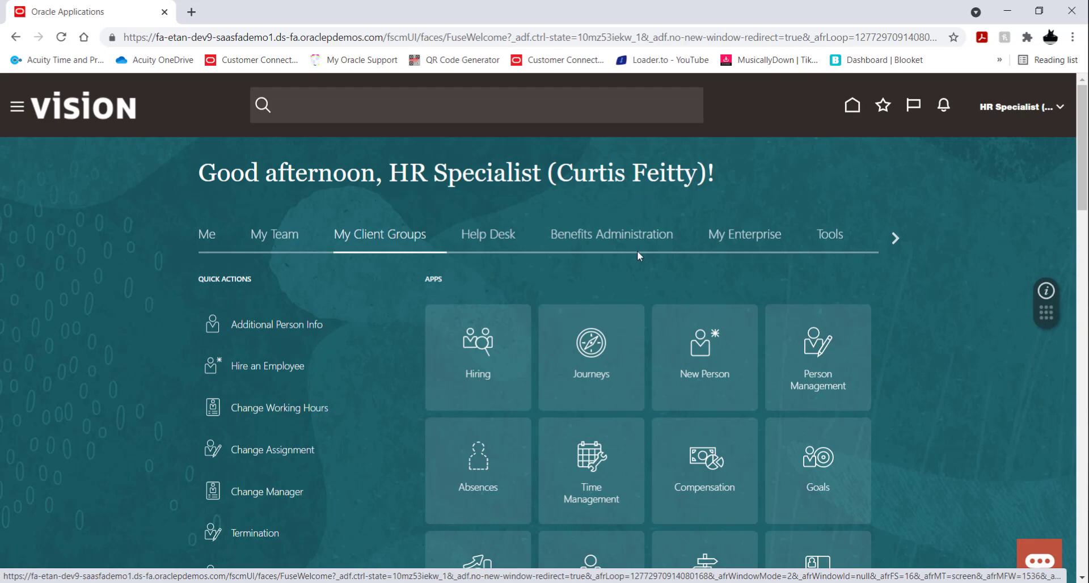
{"action": "scroll", "coordinate": [638, 251], "scroll_direction": "down", "scroll_amount": 6}
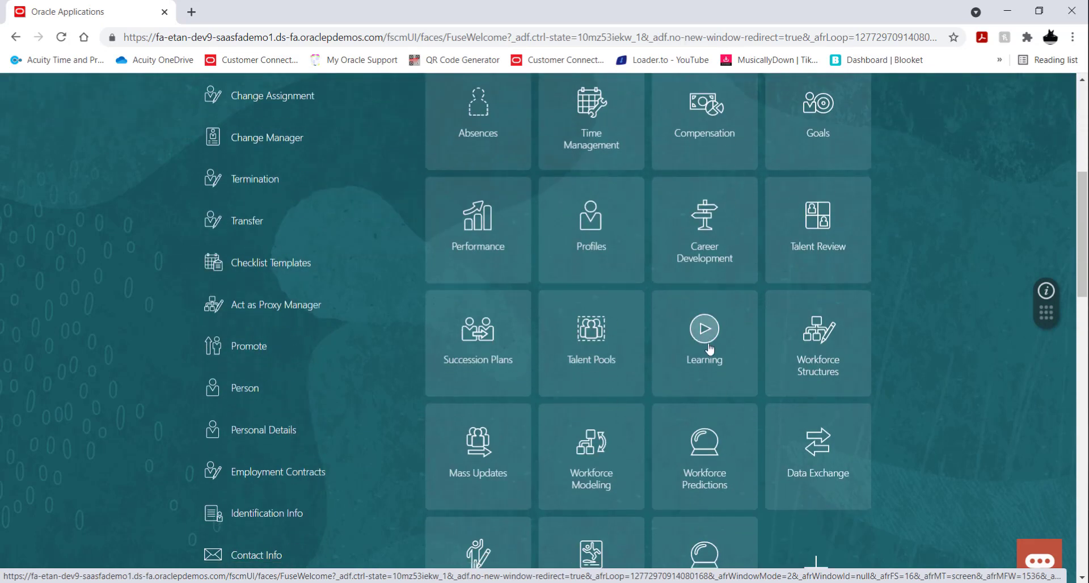
{"action": "left_click", "coordinate": [708, 347]}
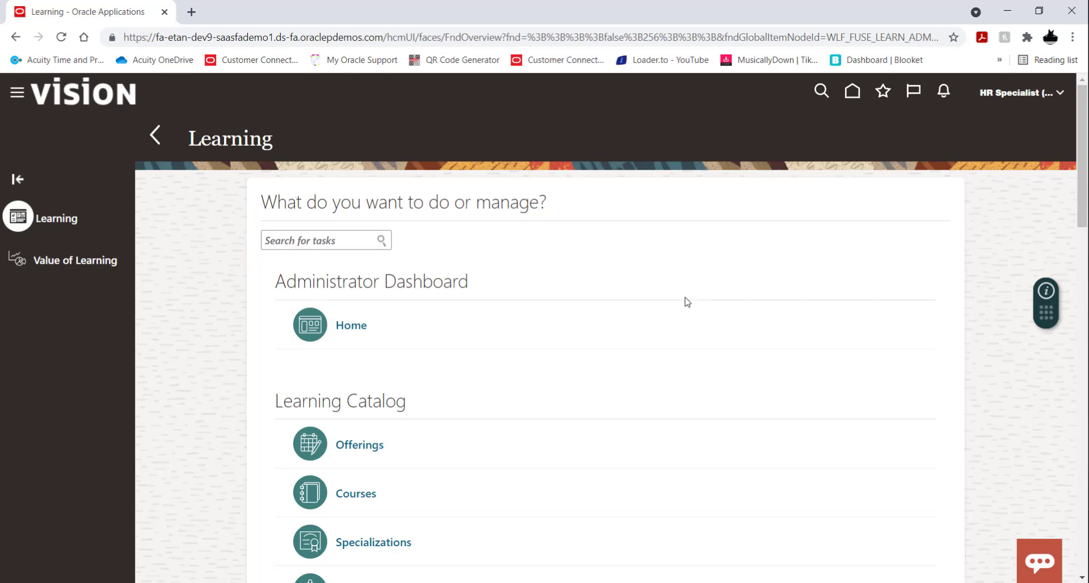
Step: Open Courses in the Learning Catalog and start creating a new course
{"action": "scroll", "coordinate": [686, 302], "scroll_direction": "down", "scroll_amount": 4}
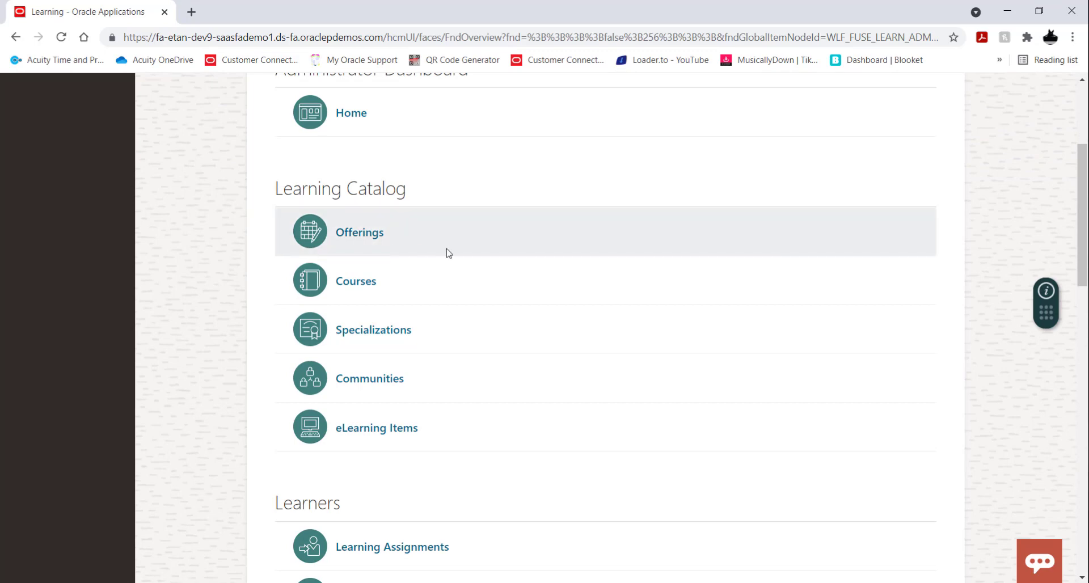
{"action": "left_click", "coordinate": [354, 283]}
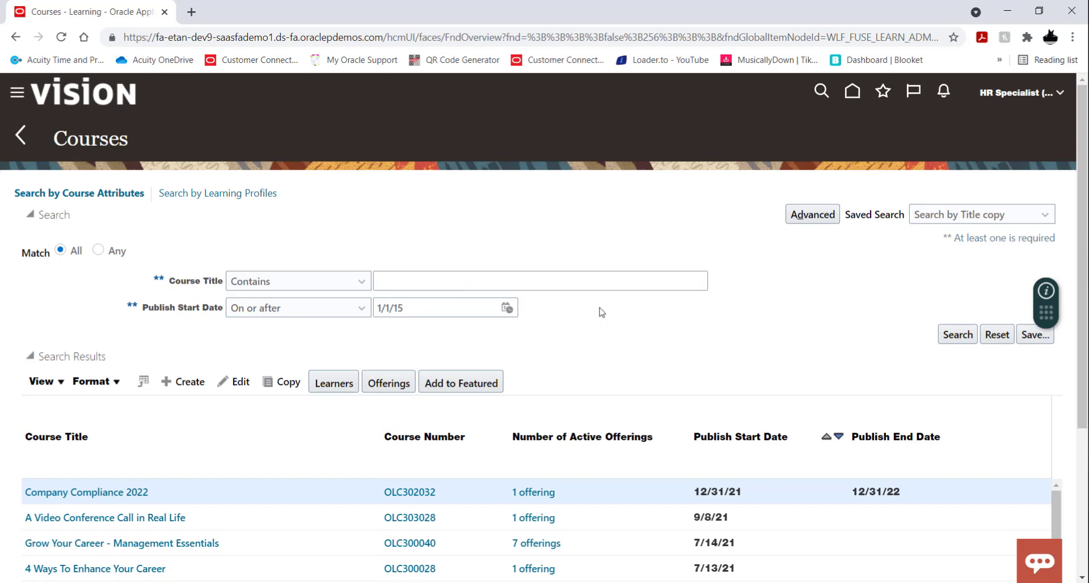
{"action": "scroll", "coordinate": [601, 344], "scroll_direction": "down", "scroll_amount": 1}
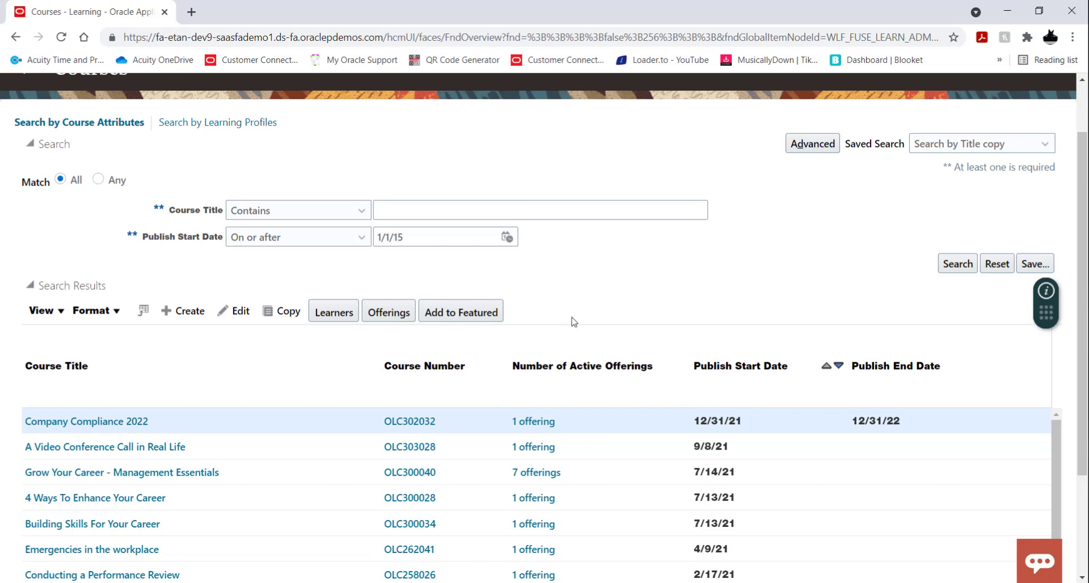
{"action": "left_click", "coordinate": [182, 312]}
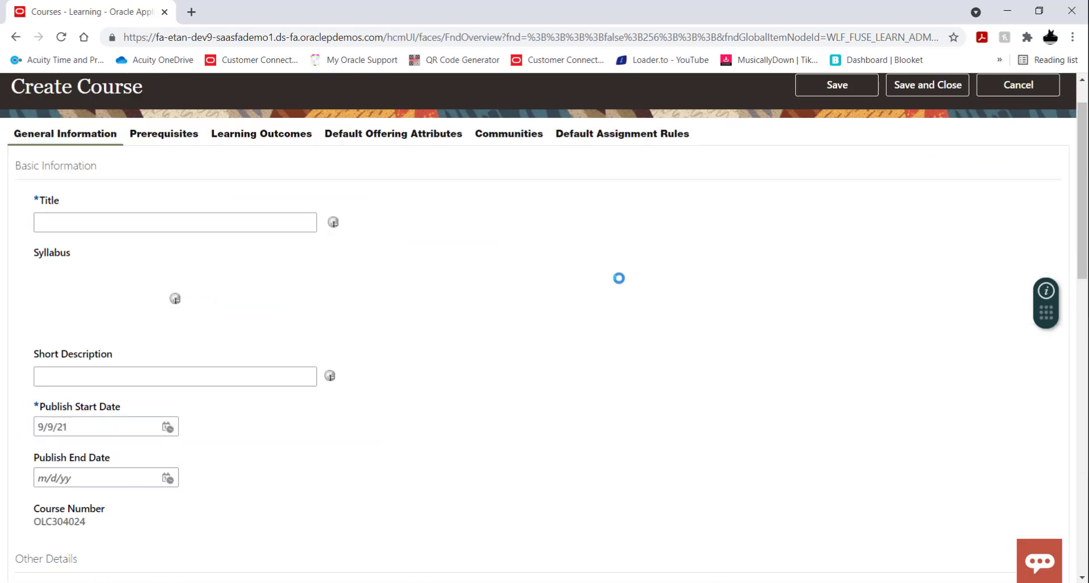
Step: Enter "Knowing What Game You Are In" as the course title
{"action": "left_click", "coordinate": [232, 222]}
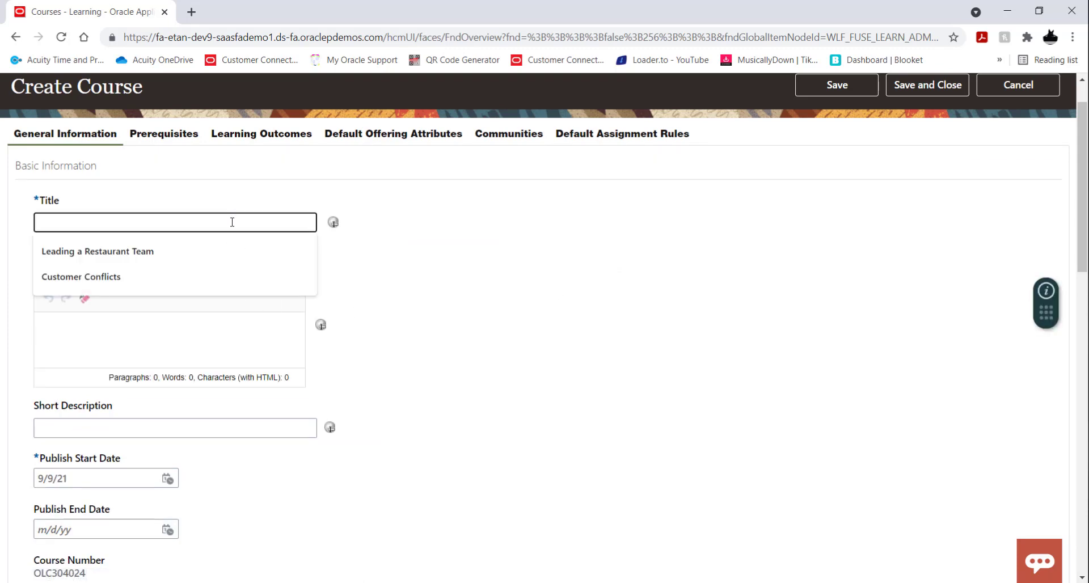
{"action": "type", "text": "Knowi"}
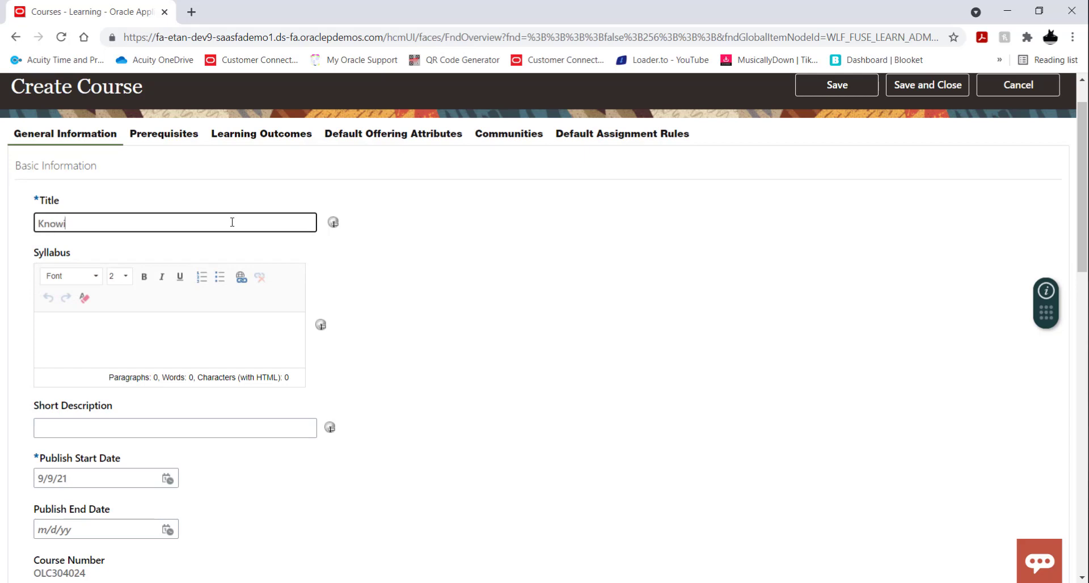
{"action": "type", "text": "ng What Game You Rae"}
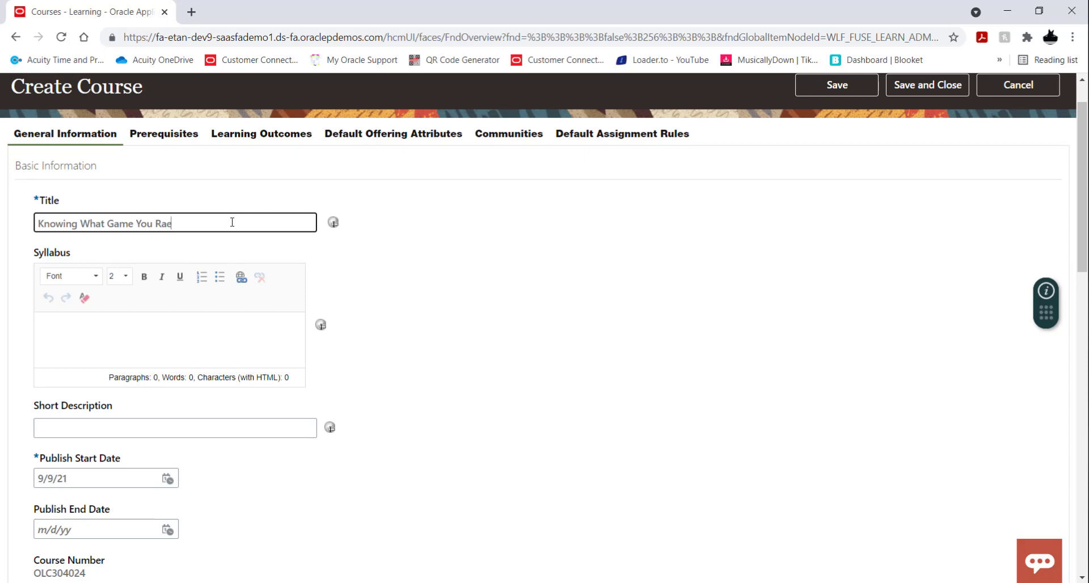
{"action": "key", "text": "BackSpace"}
{"action": "key", "text": "BackSpace"}
{"action": "type", "text": "Are In"}
Step: Enter the syllabus text "Join speaker Simon Sinek as he takes us through the types of games that are played in business."
{"action": "left_click", "coordinate": [206, 330]}
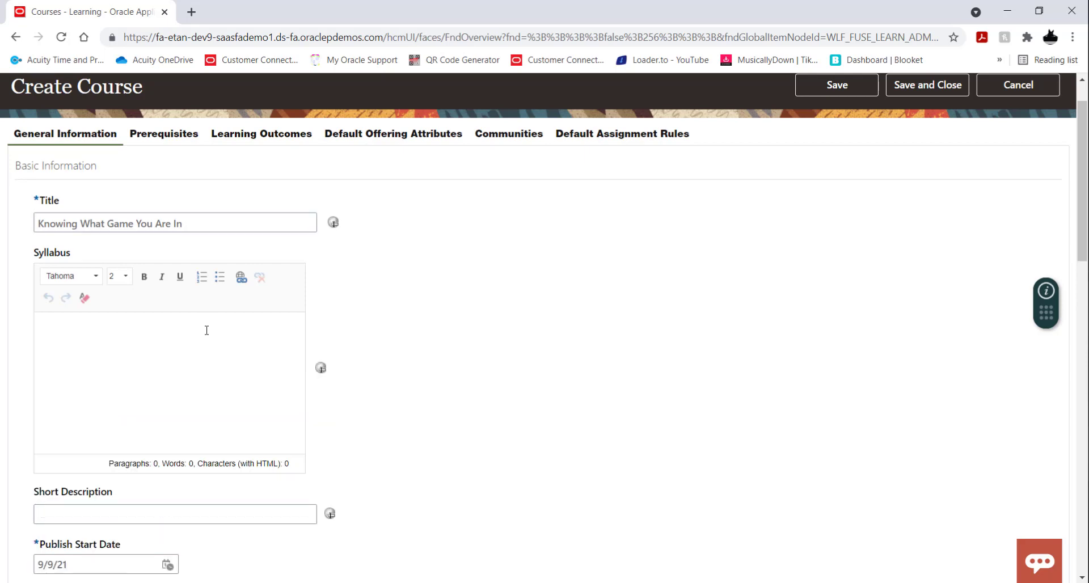
{"action": "type", "text": "Join speaker"}
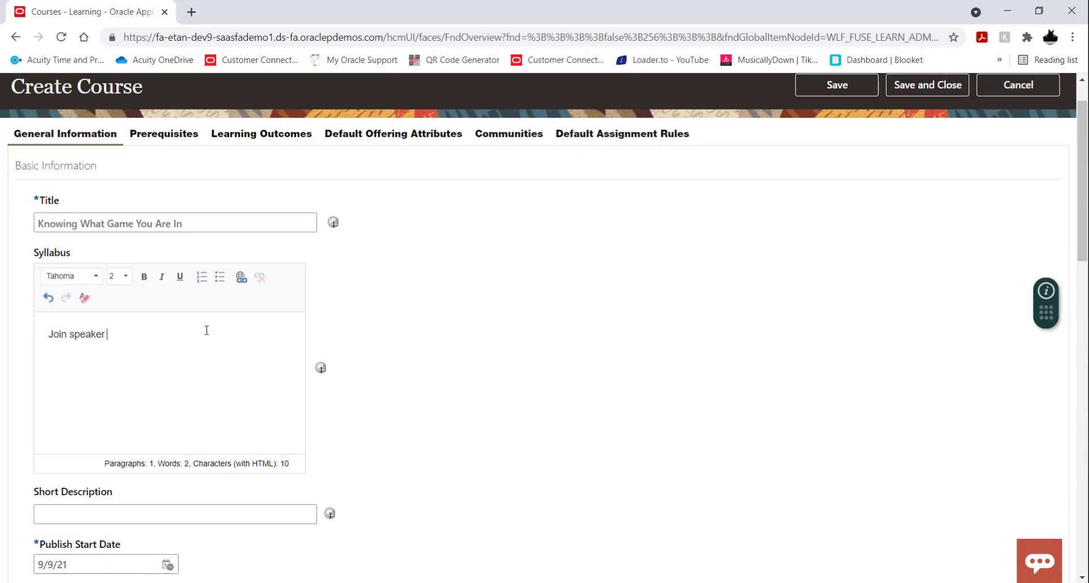
{"action": "type", "text": " Simon Sinek as he takes us through"}
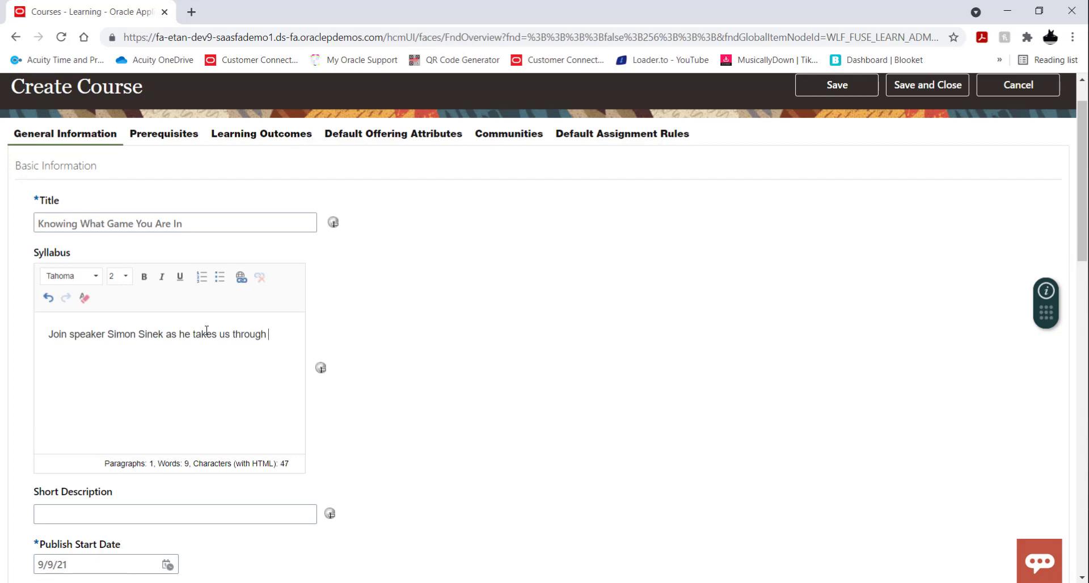
{"action": "type", "text": " the ty"}
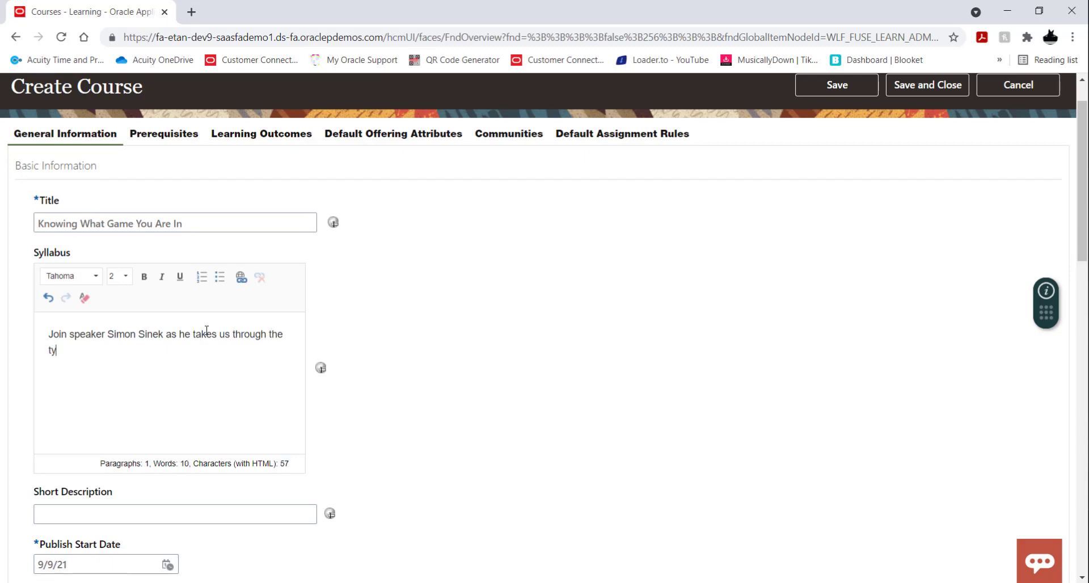
{"action": "type", "text": "pes of games "}
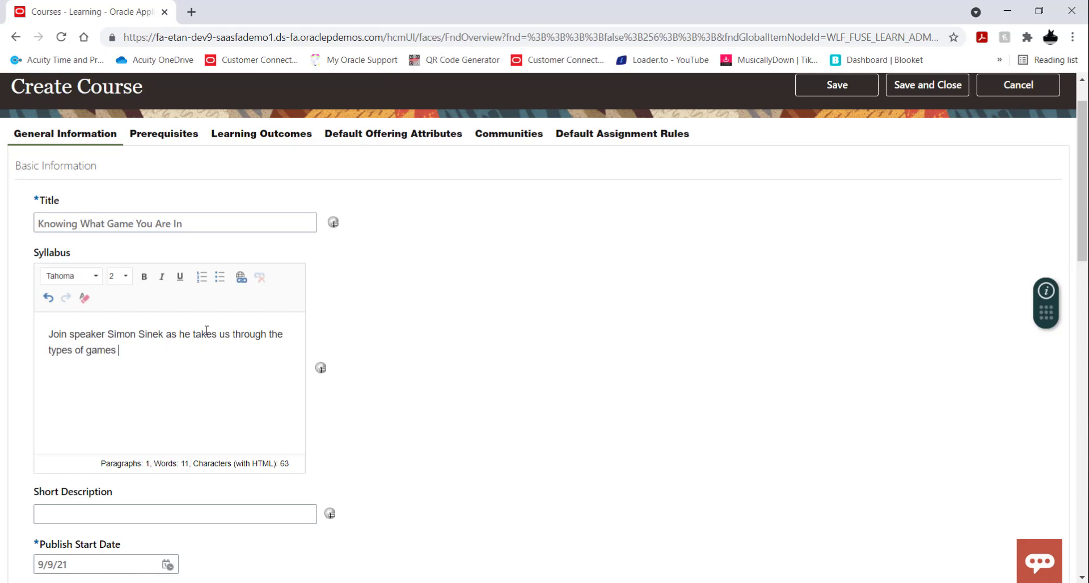
{"action": "type", "text": "that are"}
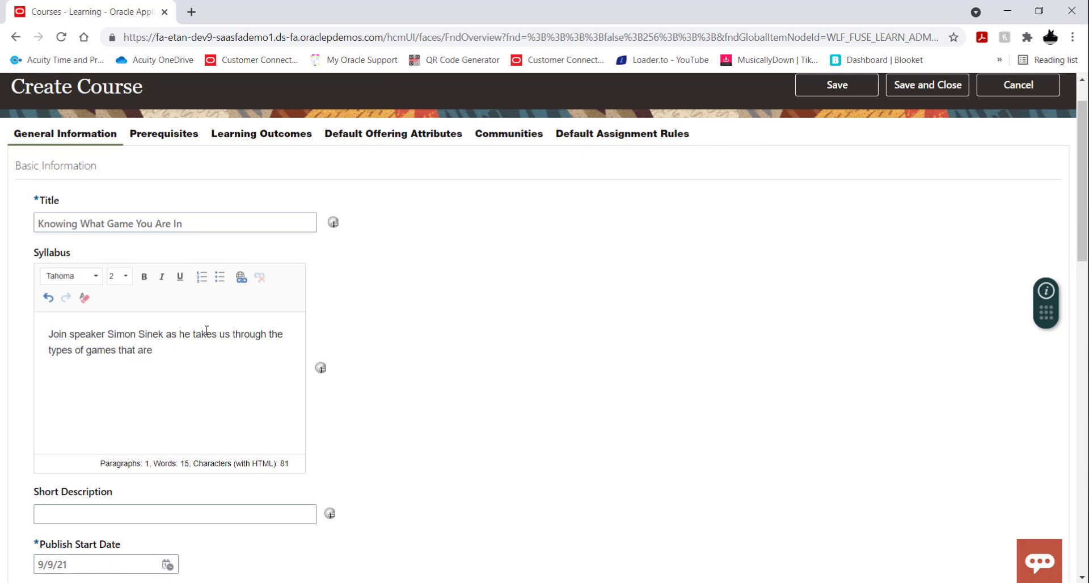
{"action": "type", "text": " played in business."}
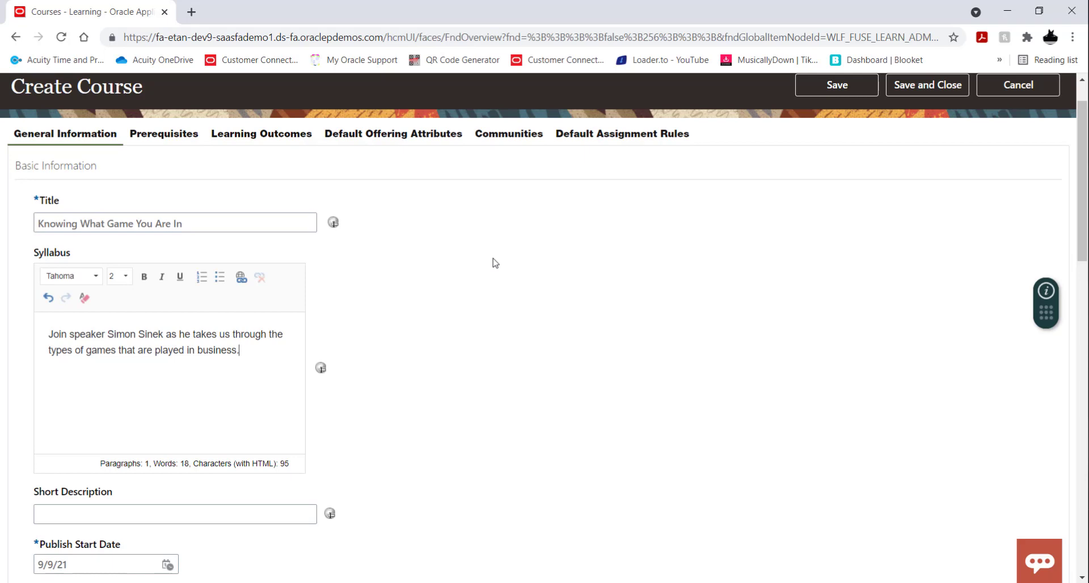
Step: Copy the course title "Knowing What Game You Are In" into the short description
{"action": "scroll", "coordinate": [512, 306], "scroll_direction": "down", "scroll_amount": 1}
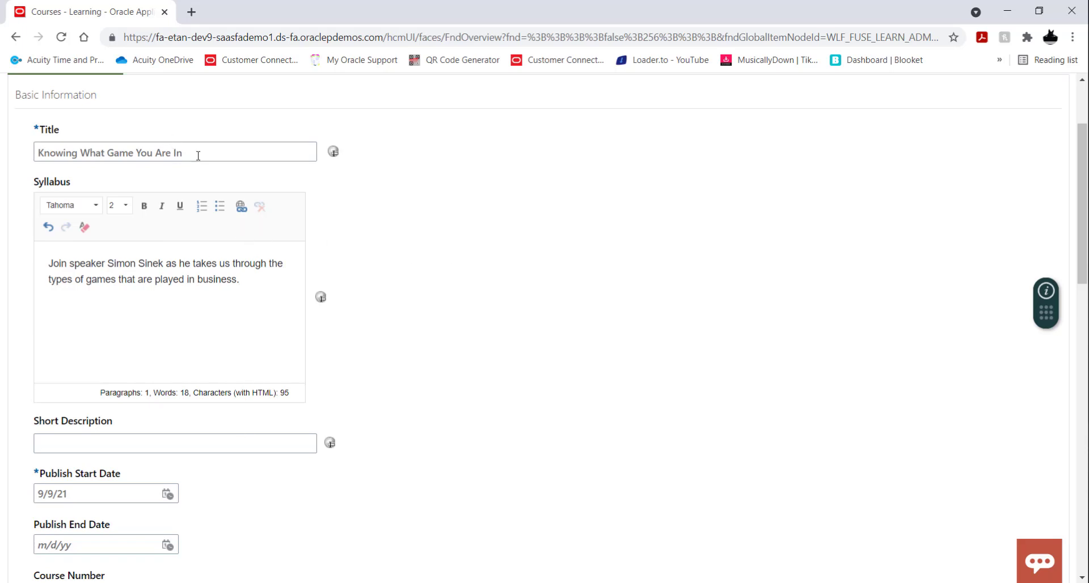
{"action": "left_click_drag", "start_coordinate": [198, 155], "coordinate": [2, 161]}
{"action": "key", "text": "ctrl+c"}
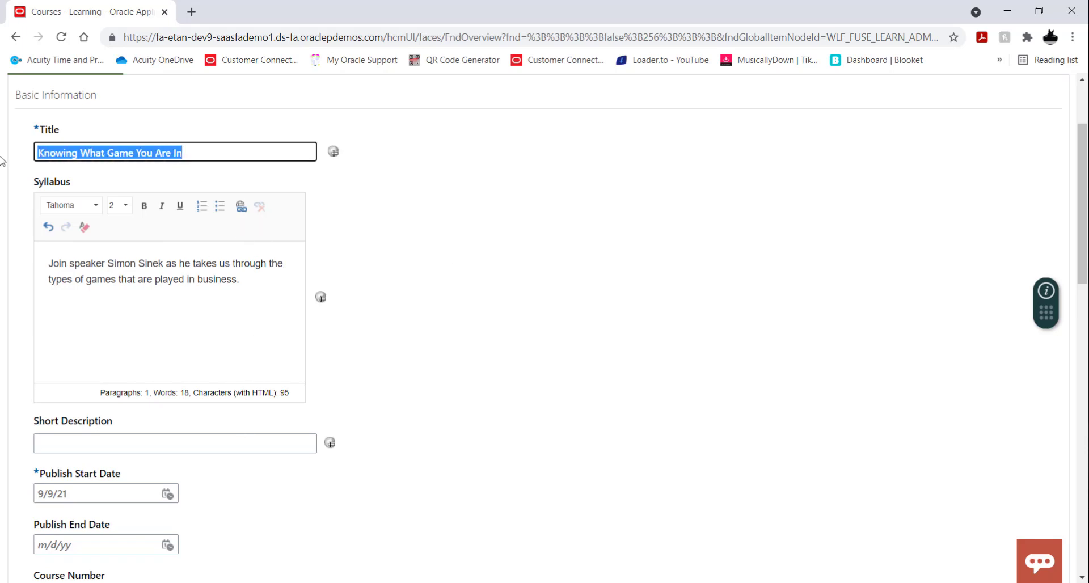
{"action": "left_click", "coordinate": [199, 447]}
{"action": "key", "text": "ctrl+v"}
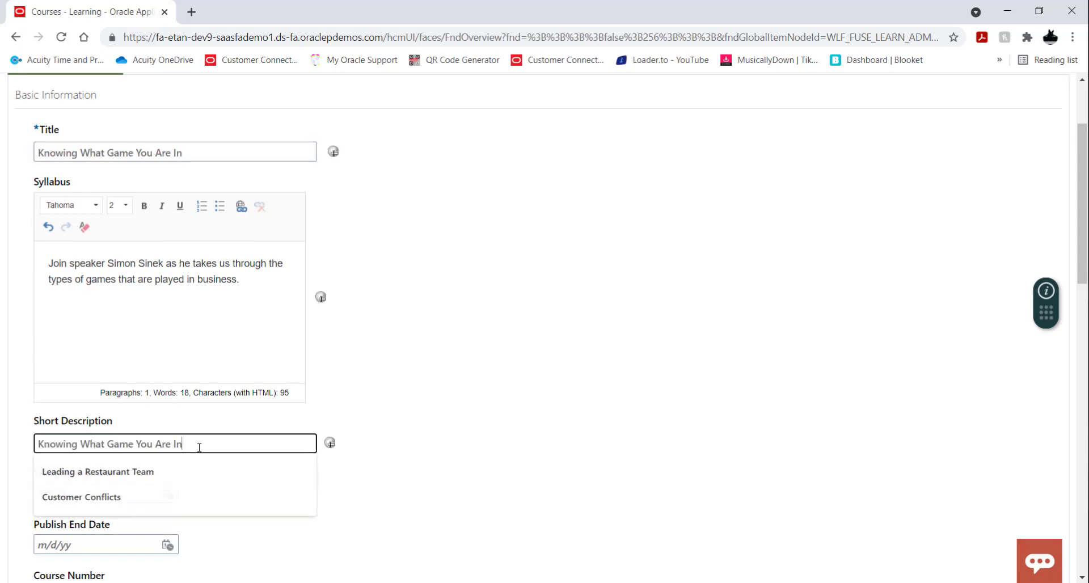
{"action": "left_click", "coordinate": [420, 408]}
Step: Set the course's publish end date to February 3, 2022
{"action": "scroll", "coordinate": [476, 274], "scroll_direction": "down", "scroll_amount": 1}
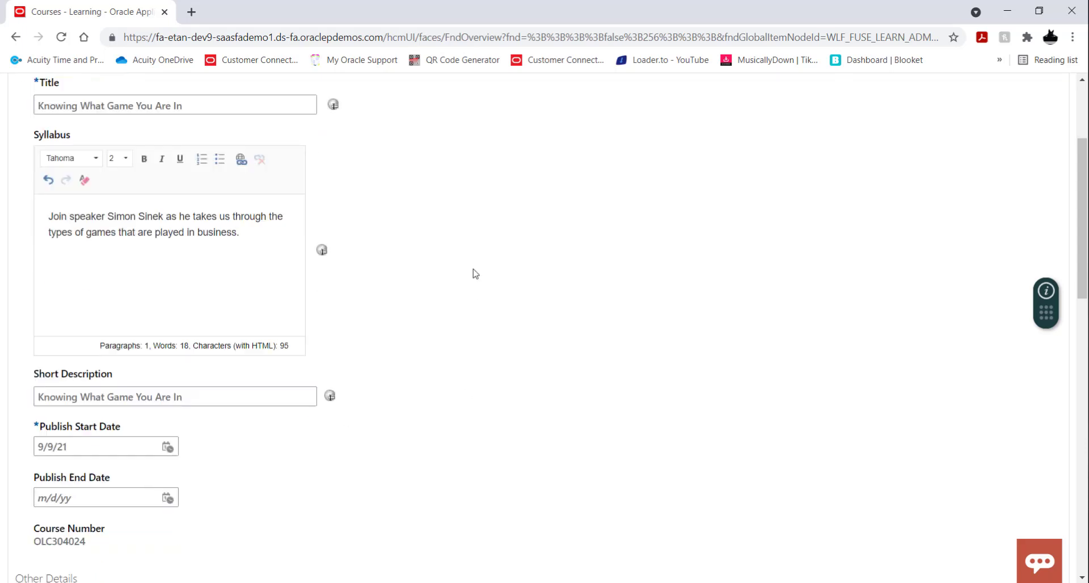
{"action": "scroll", "coordinate": [475, 274], "scroll_direction": "down", "scroll_amount": 2}
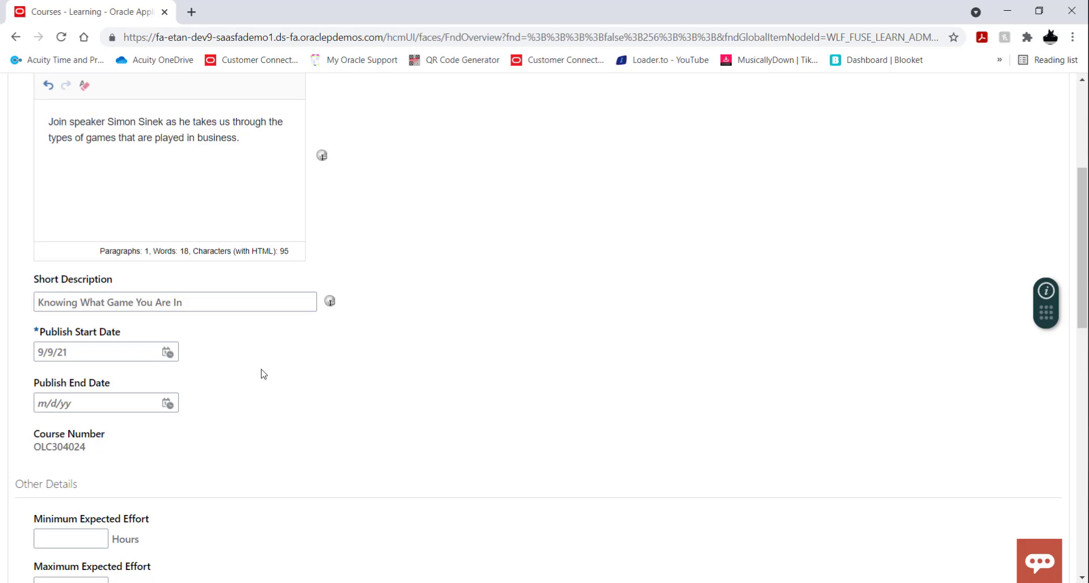
{"action": "scroll", "coordinate": [266, 371], "scroll_direction": "down", "scroll_amount": 1}
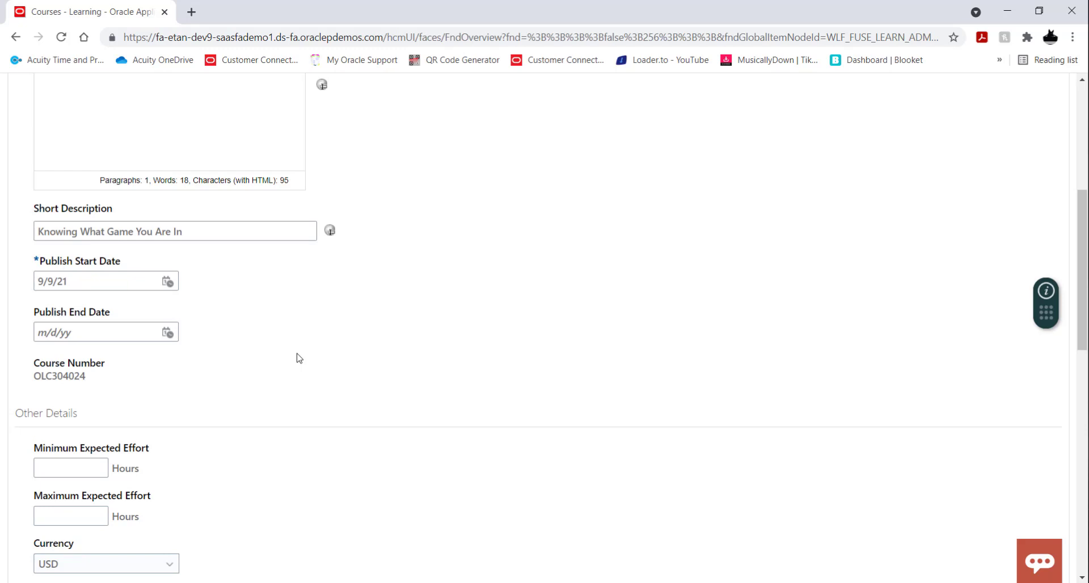
{"action": "left_click", "coordinate": [172, 337]}
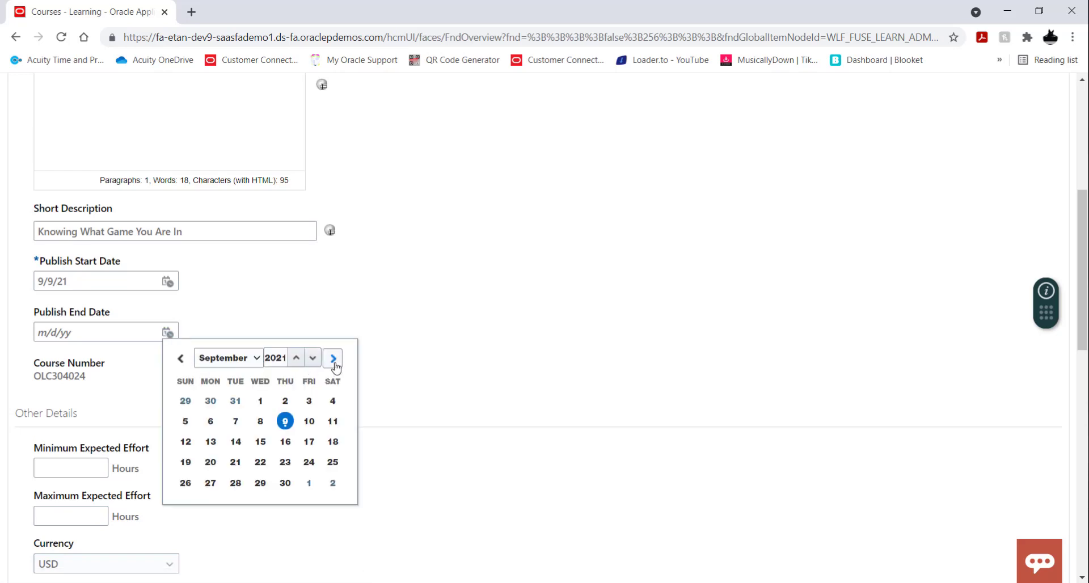
{"action": "left_click", "coordinate": [334, 359]}
{"action": "left_click", "coordinate": [334, 359]}
{"action": "left_click", "coordinate": [334, 359]}
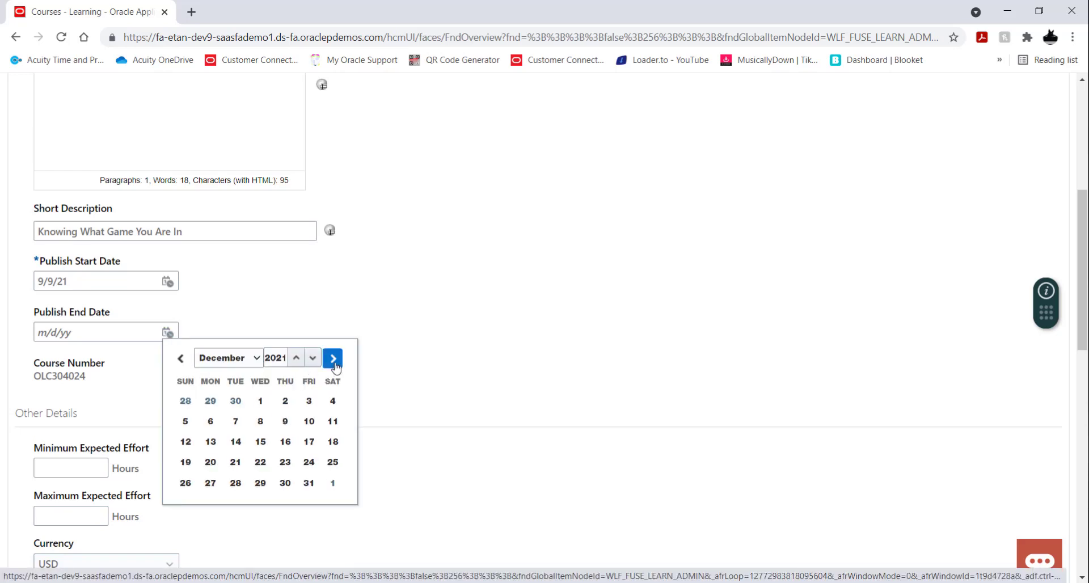
{"action": "left_click", "coordinate": [334, 359]}
{"action": "left_click", "coordinate": [333, 359]}
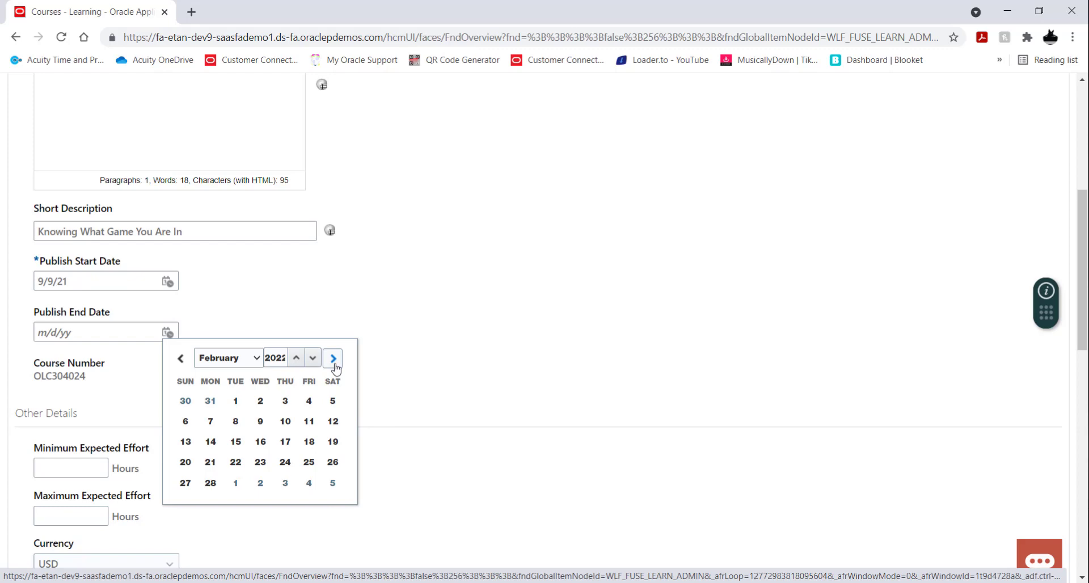
{"action": "left_click", "coordinate": [286, 403]}
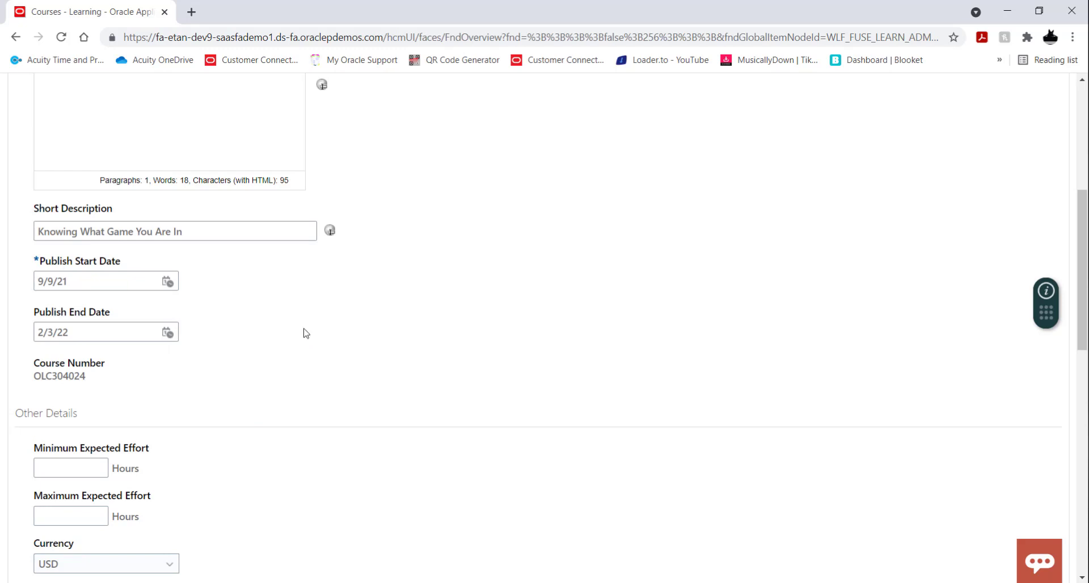
Step: Set both the minimum and the maximum expected effort to 4 hours
{"action": "scroll", "coordinate": [404, 338], "scroll_direction": "down", "scroll_amount": 3}
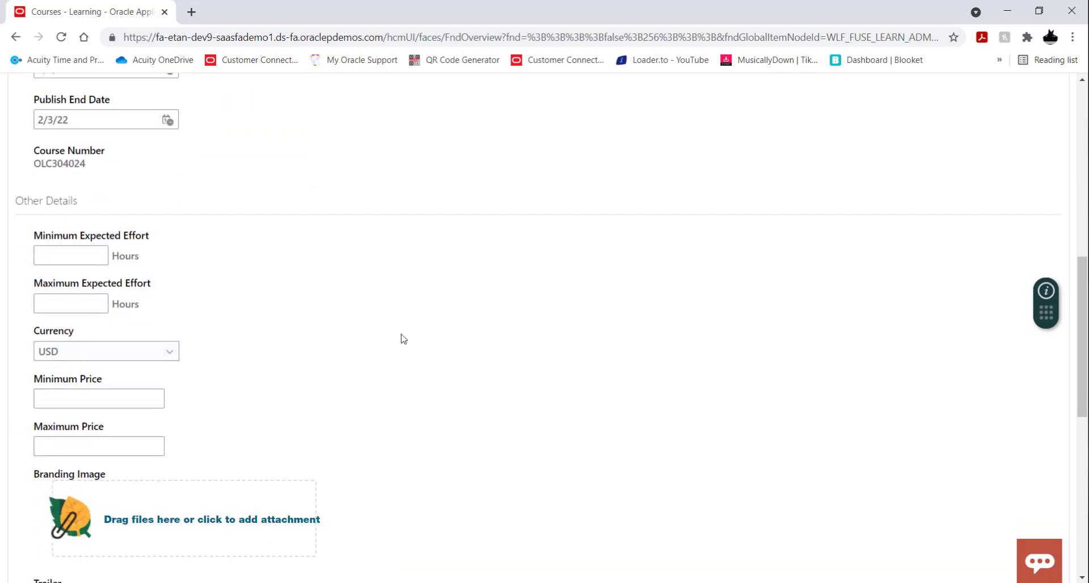
{"action": "left_click", "coordinate": [75, 255]}
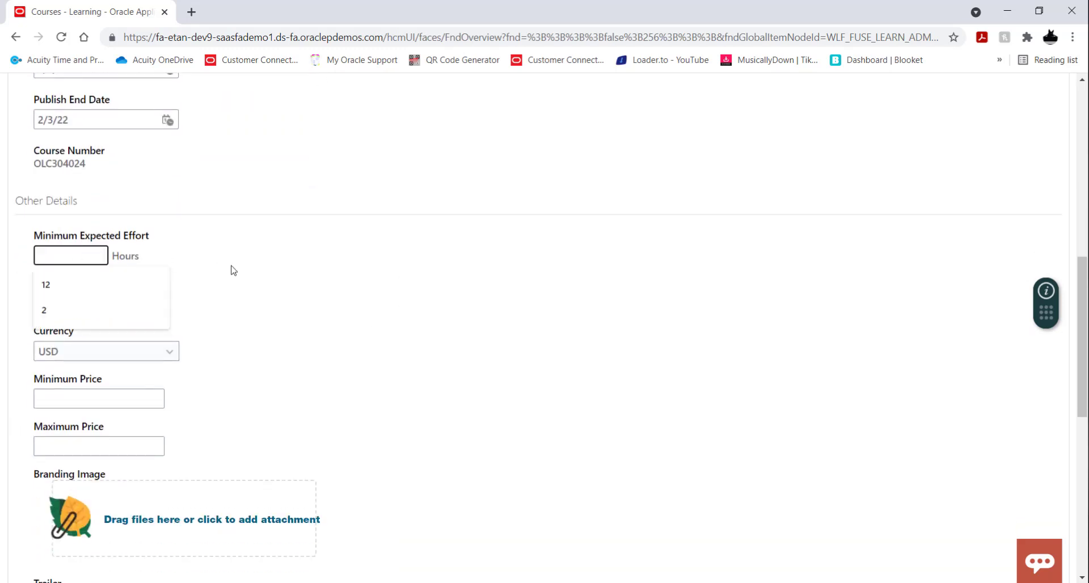
{"action": "type", "text": "4"}
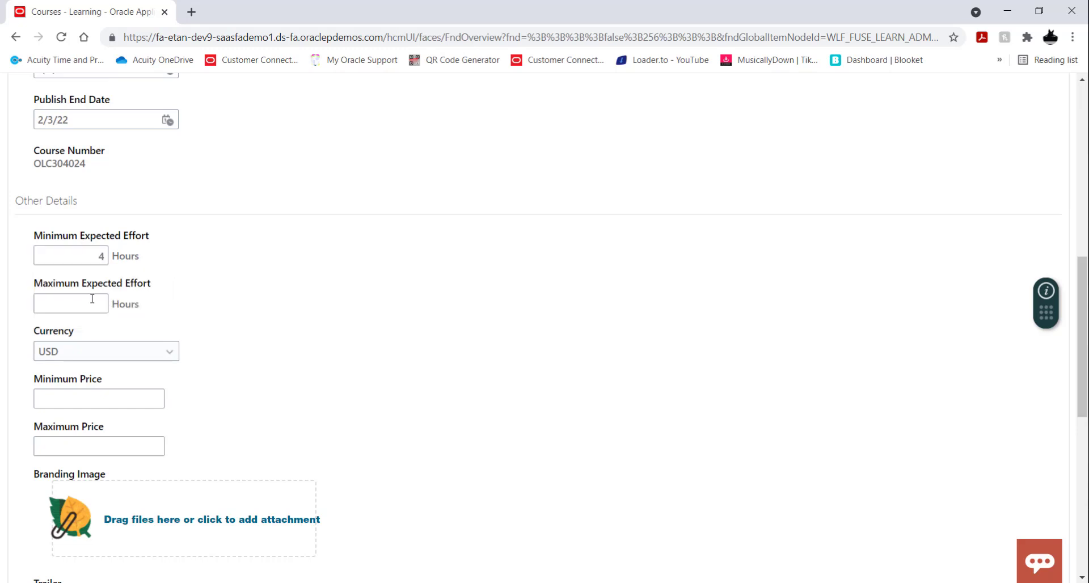
{"action": "left_click", "coordinate": [91, 299]}
{"action": "type", "text": "4"}
{"action": "left_click", "coordinate": [235, 310]}
{"action": "scroll", "coordinate": [413, 328], "scroll_direction": "down", "scroll_amount": 1}
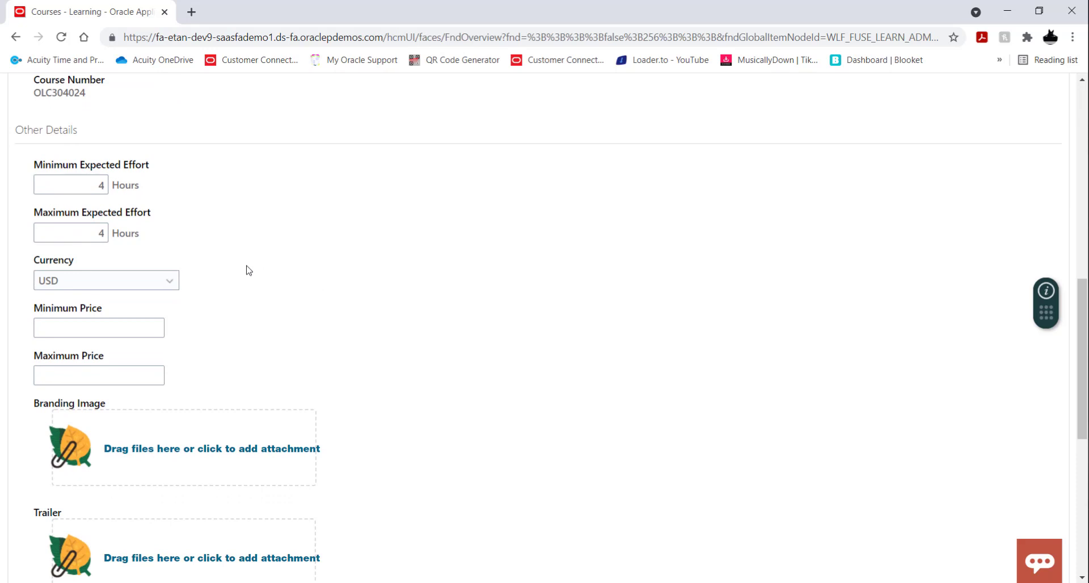
{"action": "scroll", "coordinate": [247, 270], "scroll_direction": "down", "scroll_amount": 1}
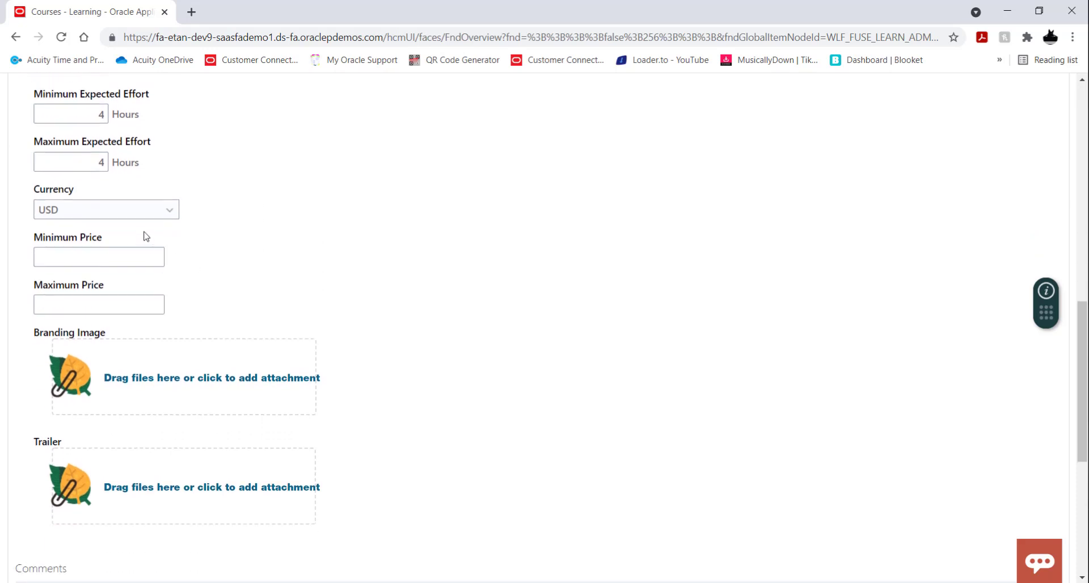
{"action": "scroll", "coordinate": [405, 291], "scroll_direction": "down", "scroll_amount": 2}
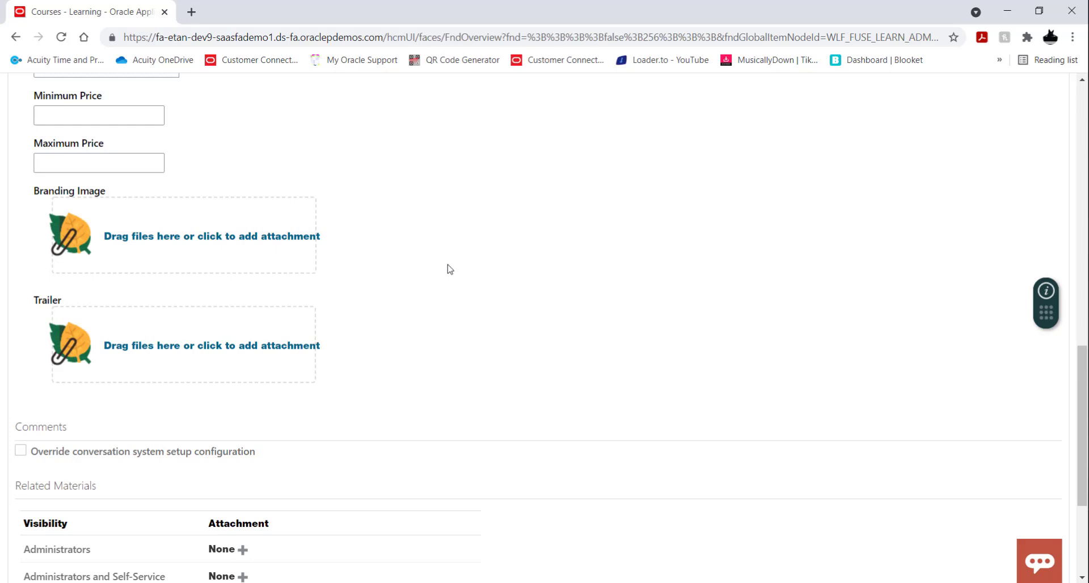
{"action": "scroll", "coordinate": [448, 268], "scroll_direction": "down", "scroll_amount": 1}
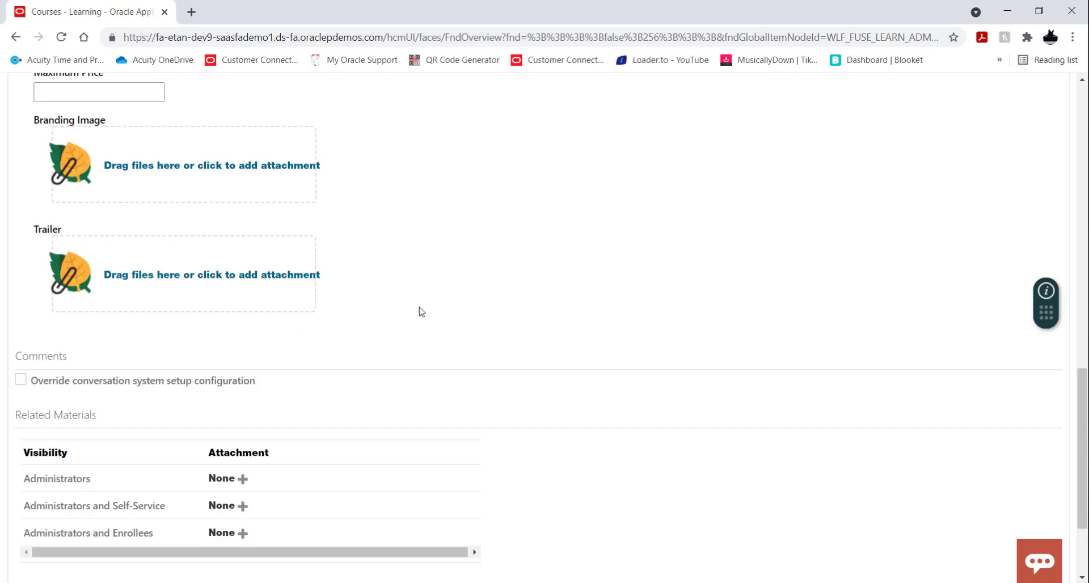
Step: Review the remaining general information of the new course, then save and close it
{"action": "scroll", "coordinate": [512, 253], "scroll_direction": "down", "scroll_amount": 2}
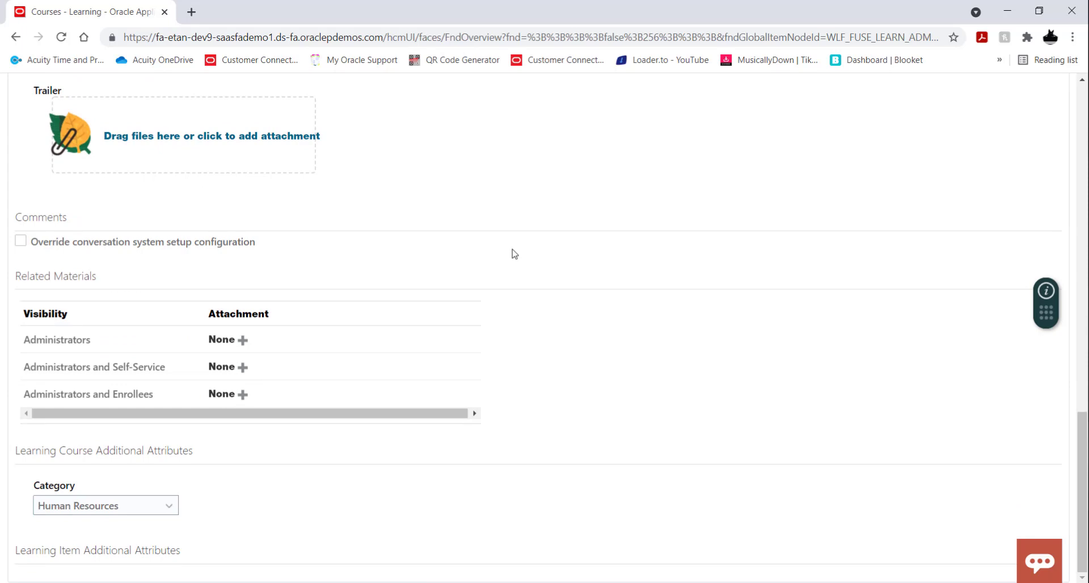
{"action": "scroll", "coordinate": [514, 253], "scroll_direction": "up", "scroll_amount": 12}
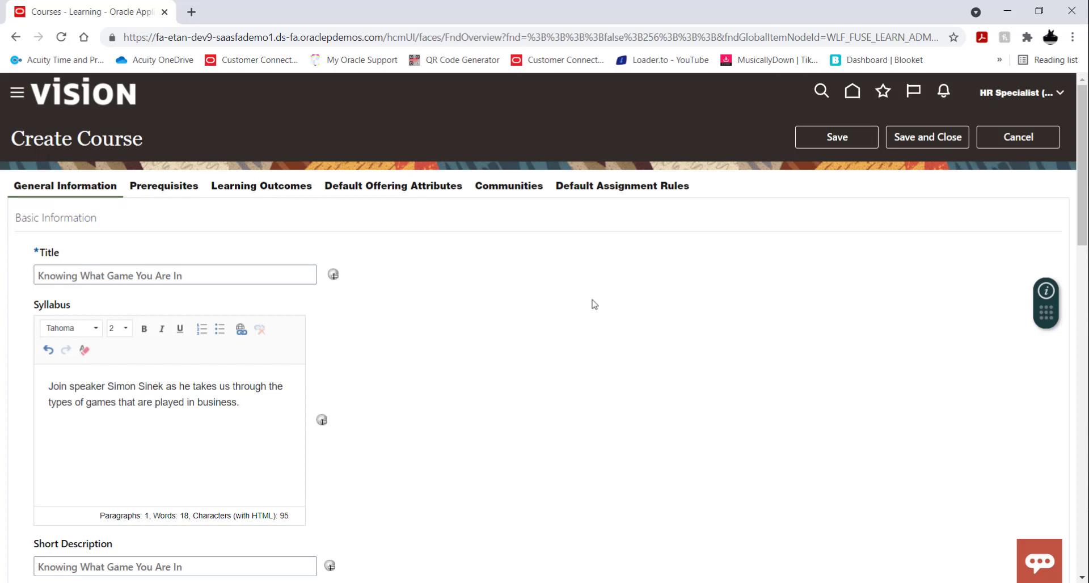
{"action": "left_click", "coordinate": [913, 137]}
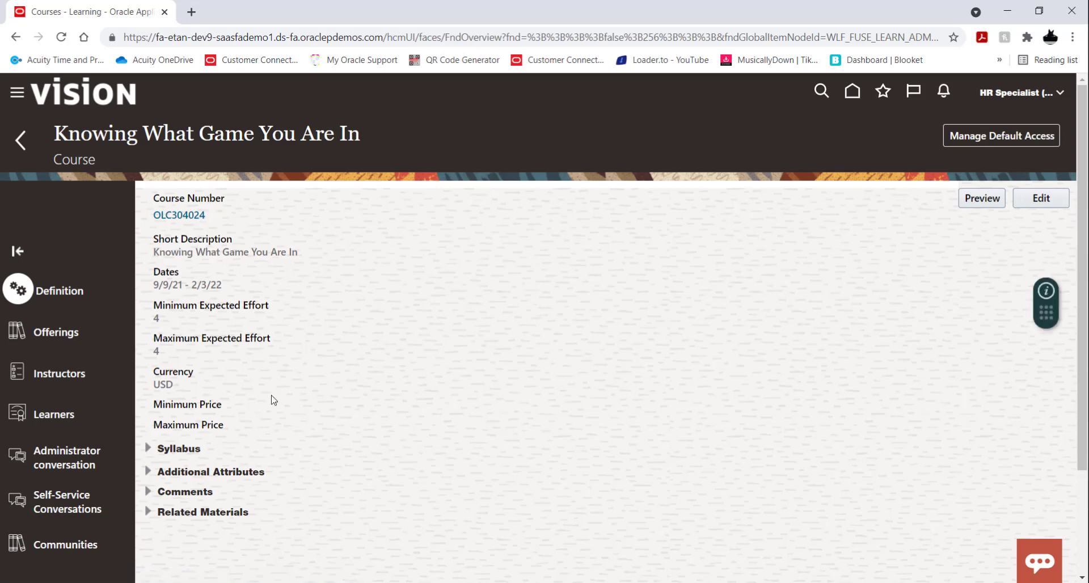
Step: Start a new instructor-led offering for the course "Knowing What Game You Are In"
{"action": "left_click", "coordinate": [65, 339]}
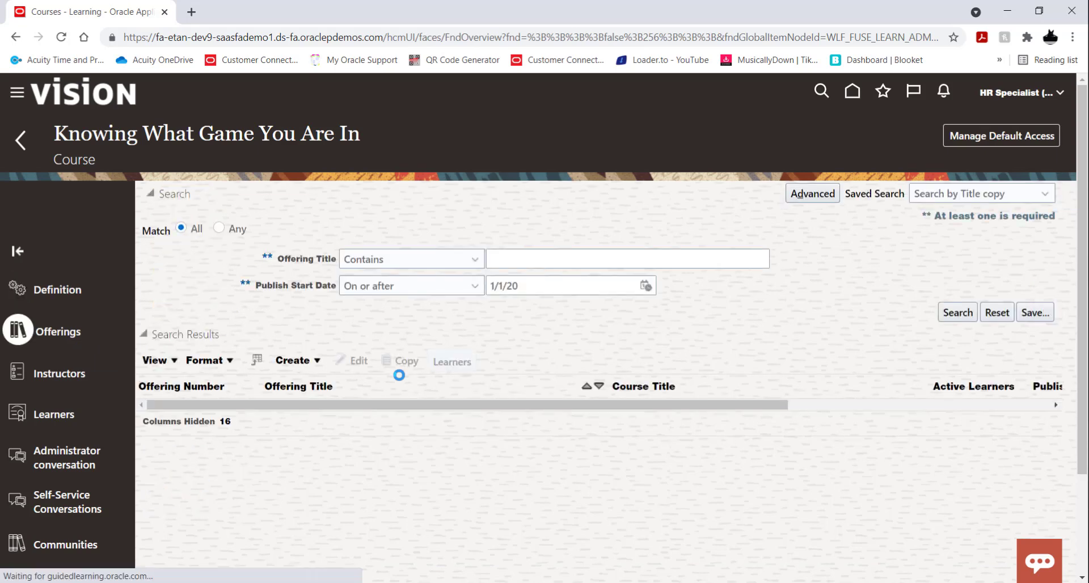
{"action": "left_click", "coordinate": [313, 362]}
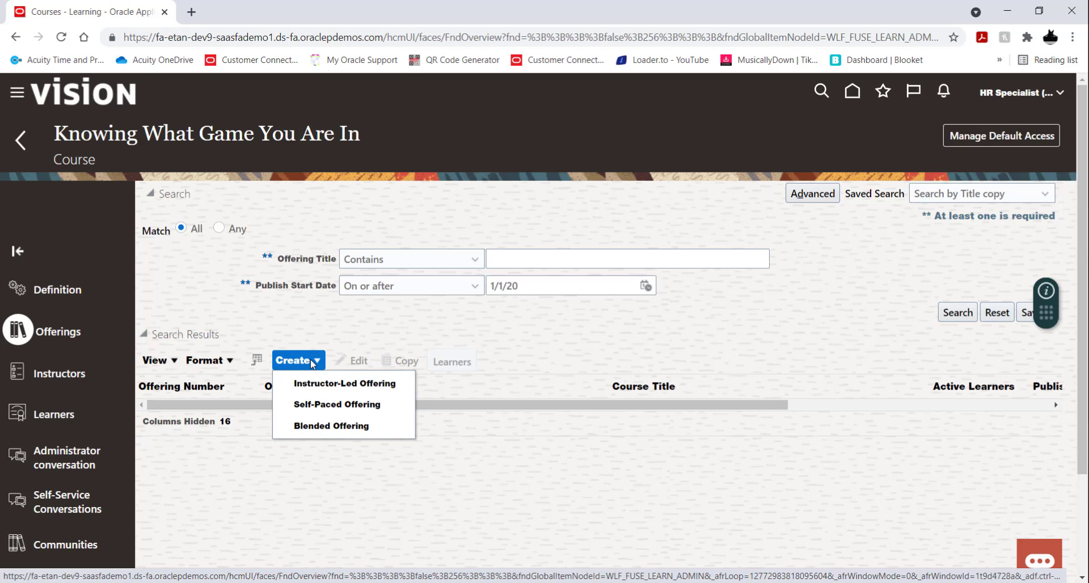
{"action": "left_click", "coordinate": [361, 388]}
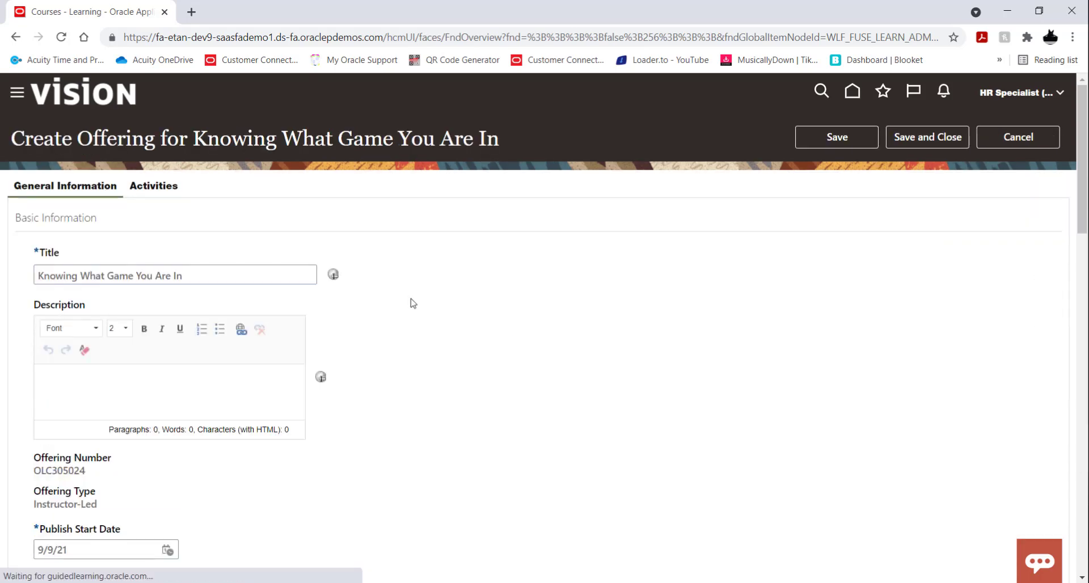
Step: Set the offering's publish end date to February 3, 2022
{"action": "scroll", "coordinate": [443, 298], "scroll_direction": "down", "scroll_amount": 1}
{"action": "scroll", "coordinate": [445, 302], "scroll_direction": "down", "scroll_amount": 1}
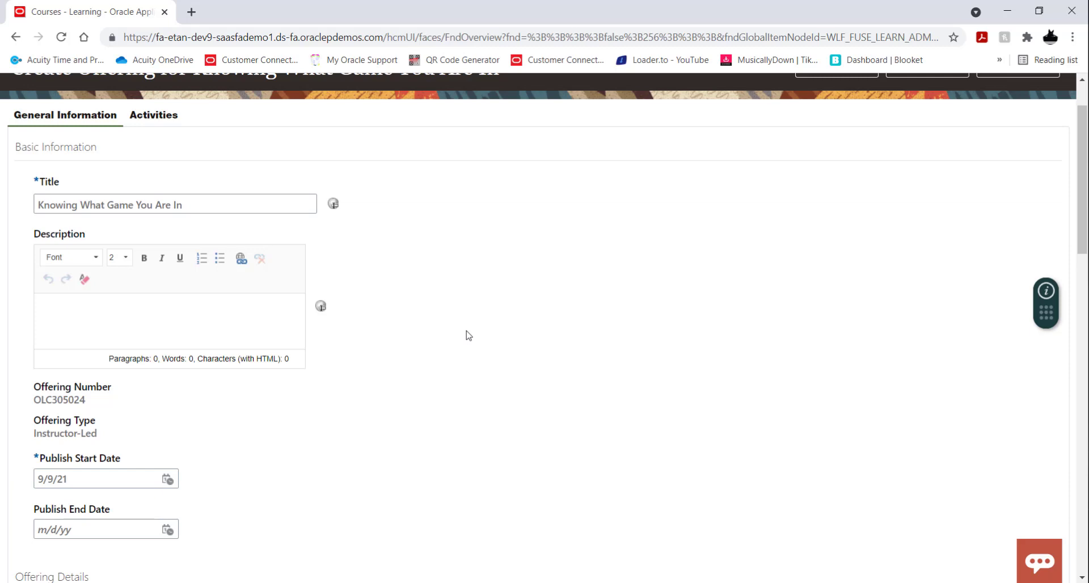
{"action": "scroll", "coordinate": [474, 332], "scroll_direction": "down", "scroll_amount": 3}
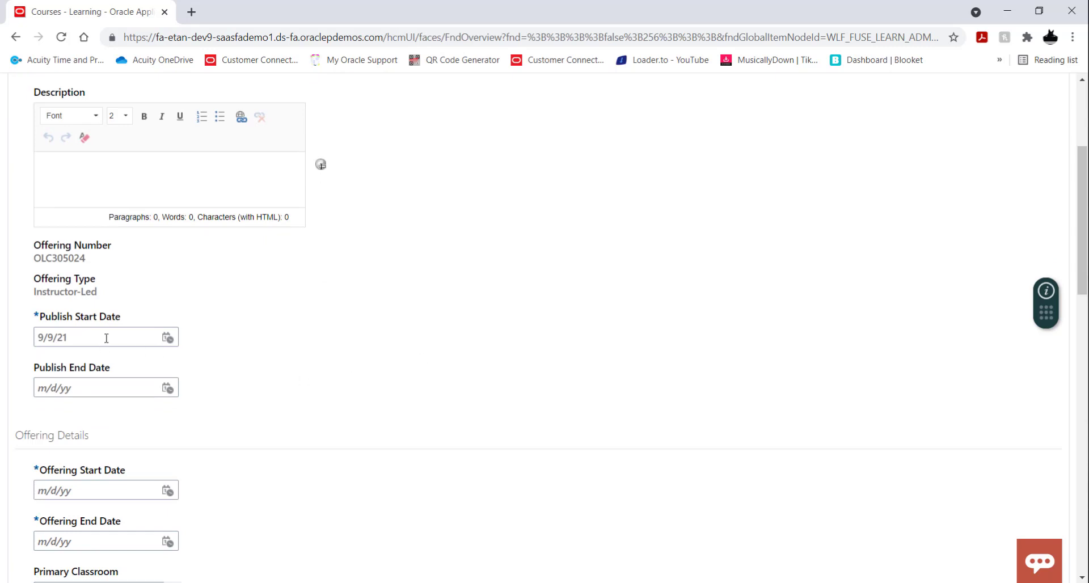
{"action": "scroll", "coordinate": [311, 351], "scroll_direction": "down", "scroll_amount": 1}
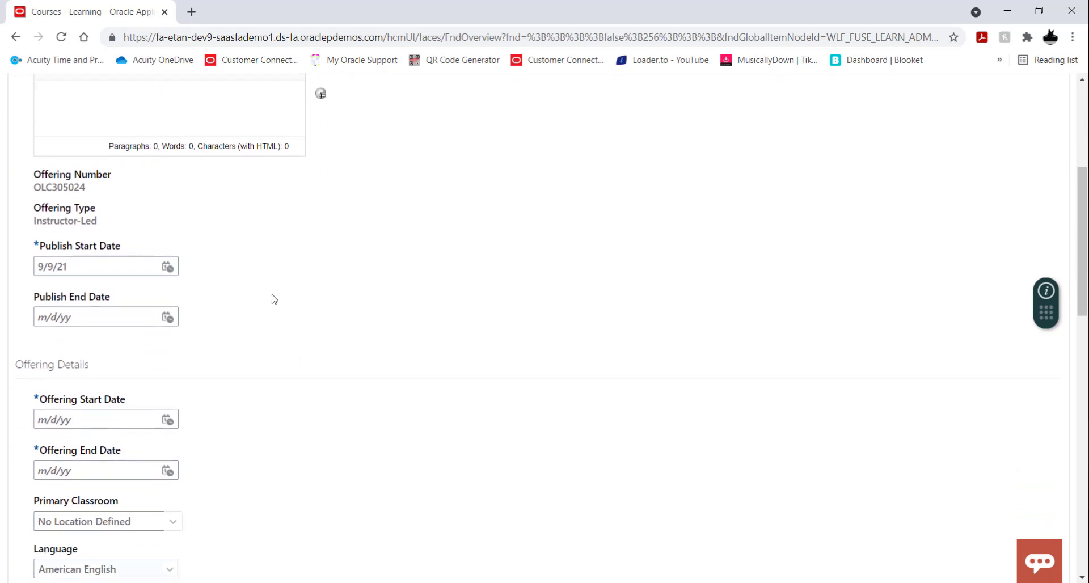
{"action": "left_click", "coordinate": [168, 319]}
{"action": "left_click", "coordinate": [333, 344]}
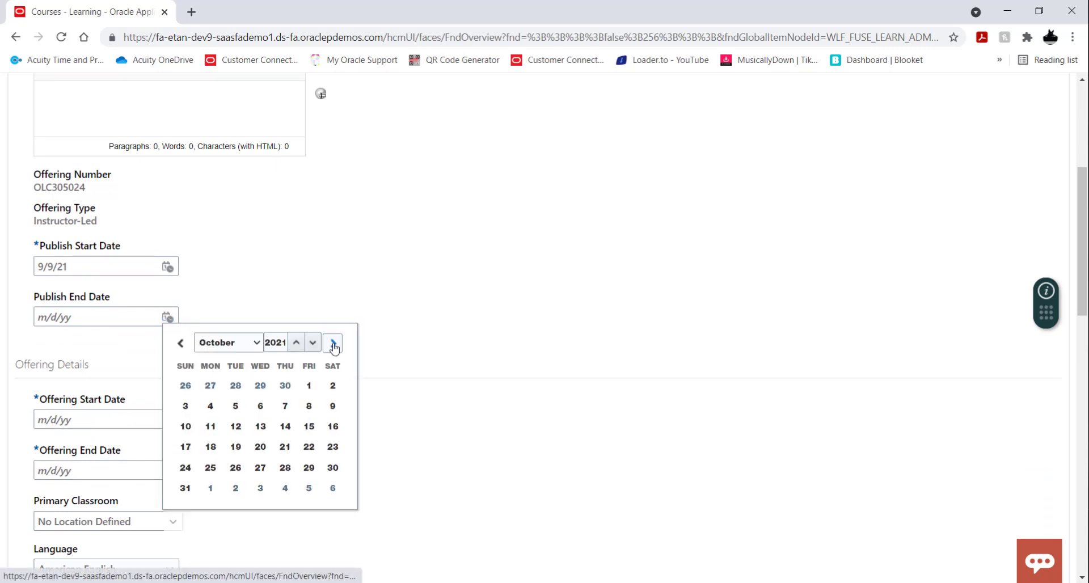
{"action": "left_click", "coordinate": [334, 344]}
{"action": "left_click", "coordinate": [333, 344]}
{"action": "left_click", "coordinate": [334, 343]}
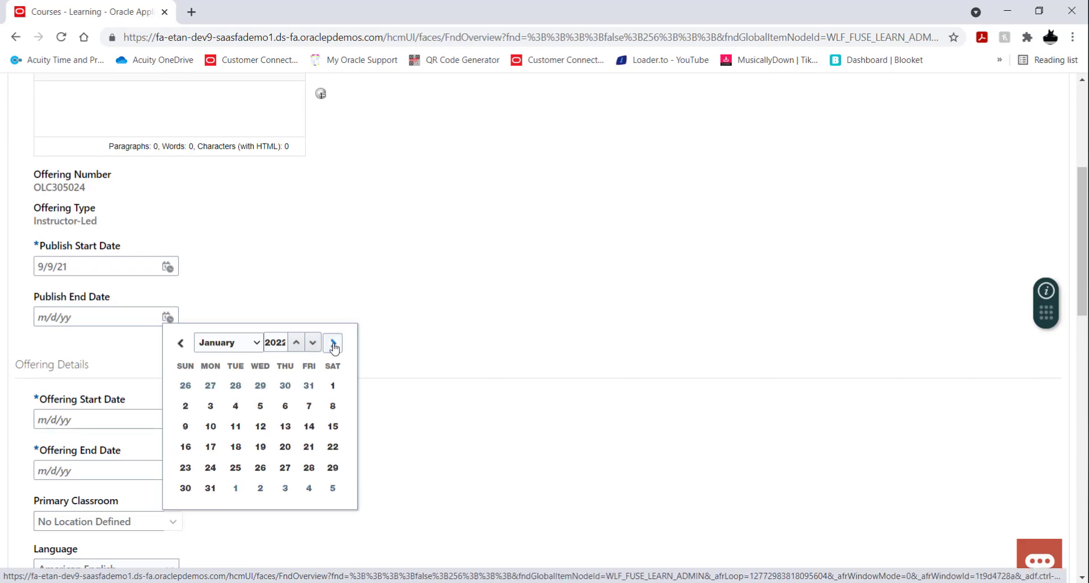
{"action": "left_click", "coordinate": [334, 344]}
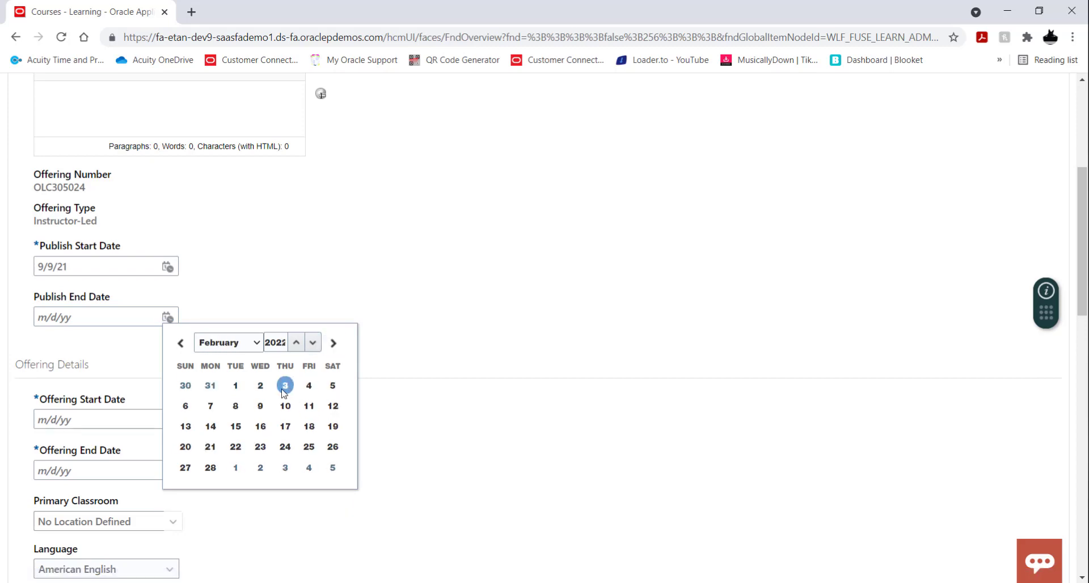
{"action": "left_click", "coordinate": [285, 386]}
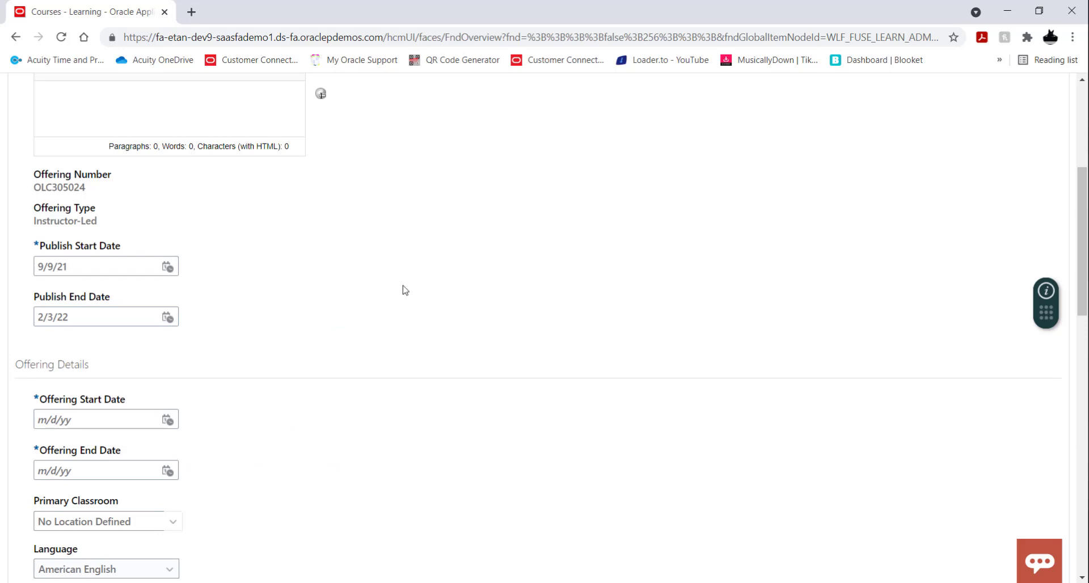
Step: Set the offering start date to February 4, 2022, keeping the same day as the offering end date
{"action": "scroll", "coordinate": [403, 286], "scroll_direction": "down", "scroll_amount": 3}
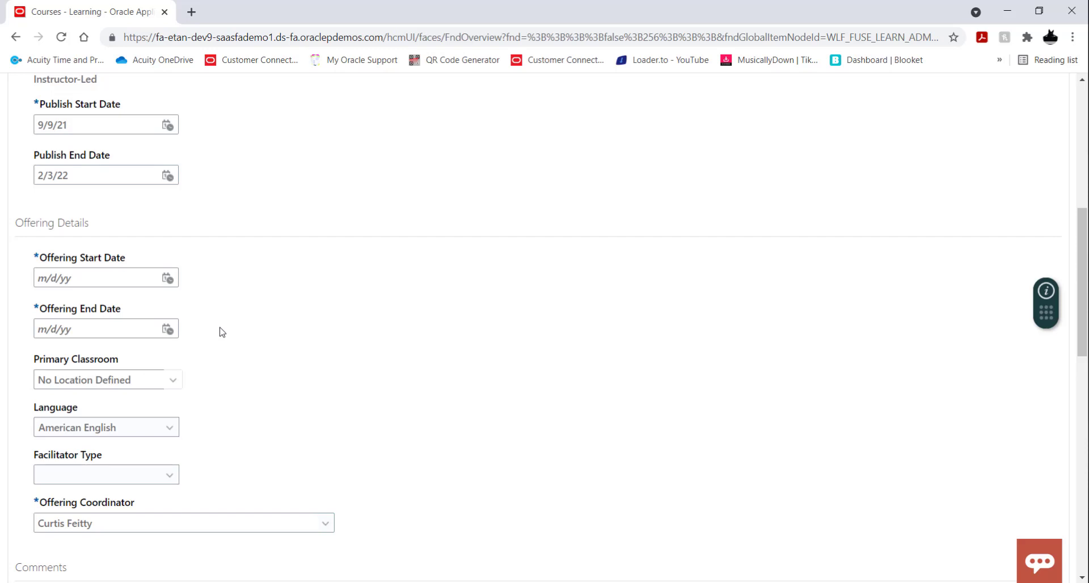
{"action": "left_click", "coordinate": [172, 283]}
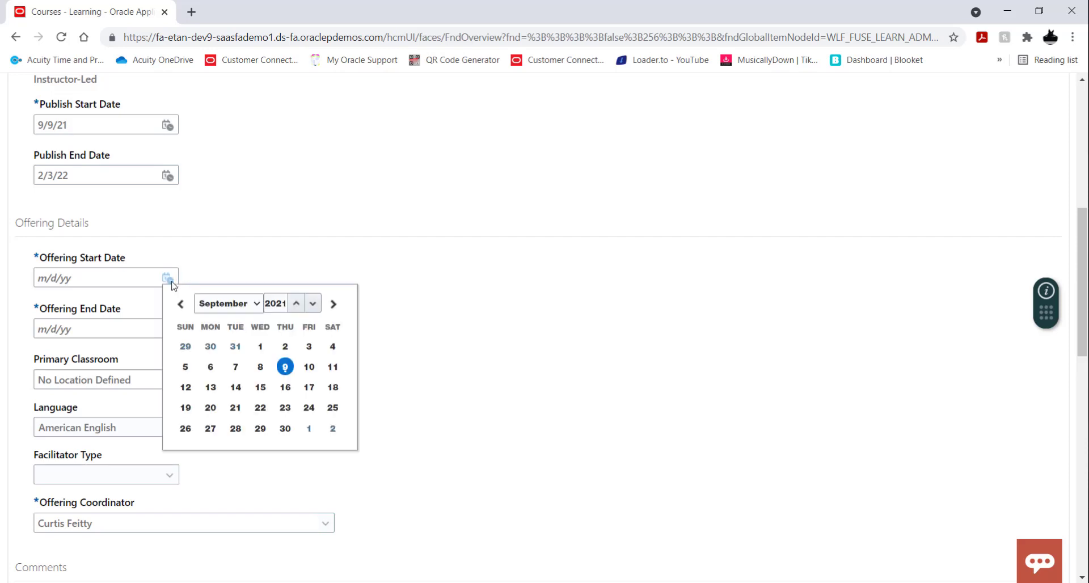
{"action": "left_click", "coordinate": [333, 304]}
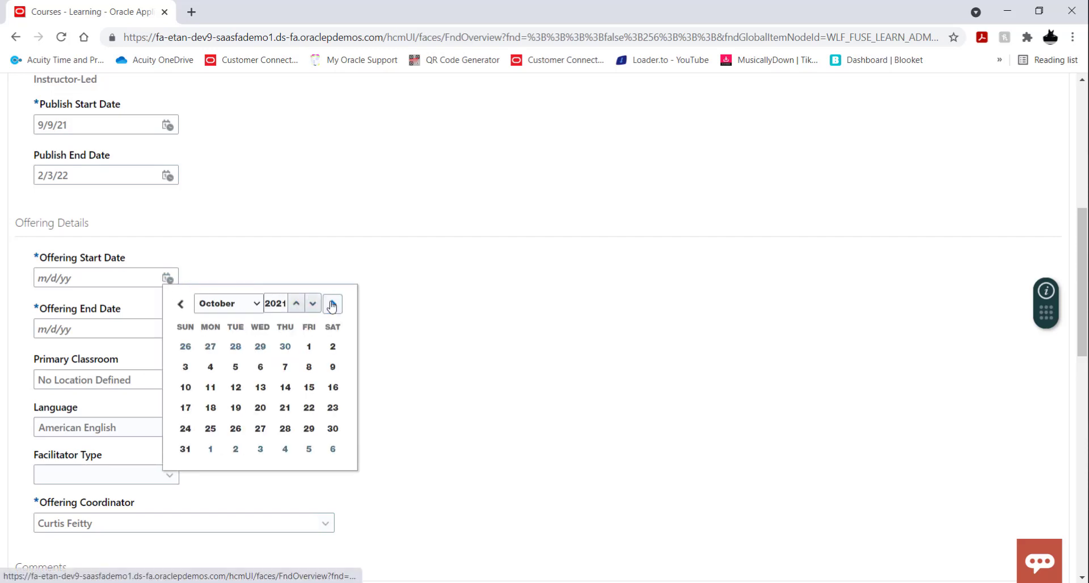
{"action": "left_click", "coordinate": [333, 303]}
{"action": "left_click", "coordinate": [333, 304]}
{"action": "left_click", "coordinate": [332, 304]}
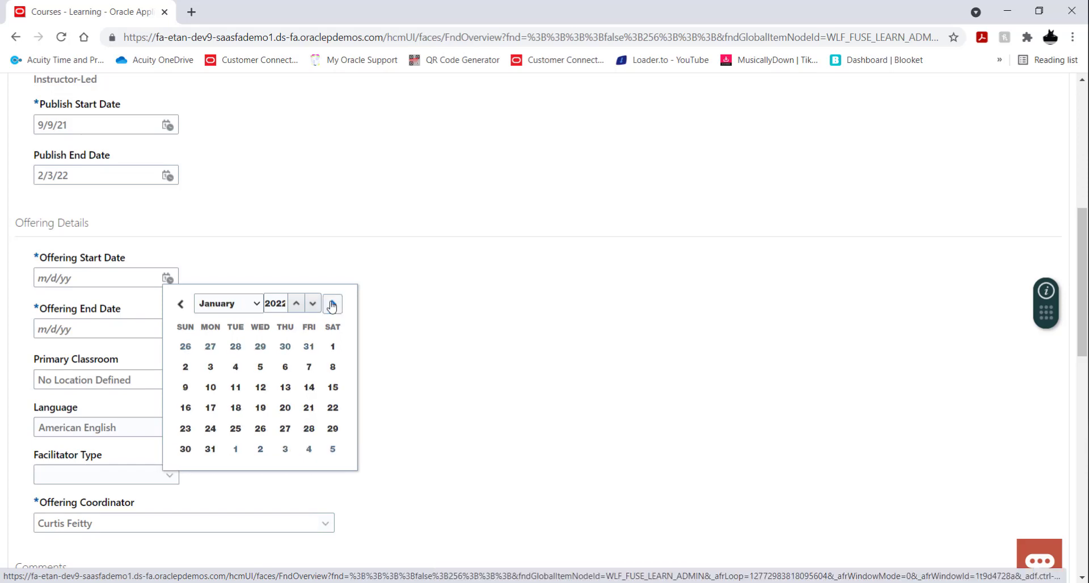
{"action": "left_click", "coordinate": [333, 304]}
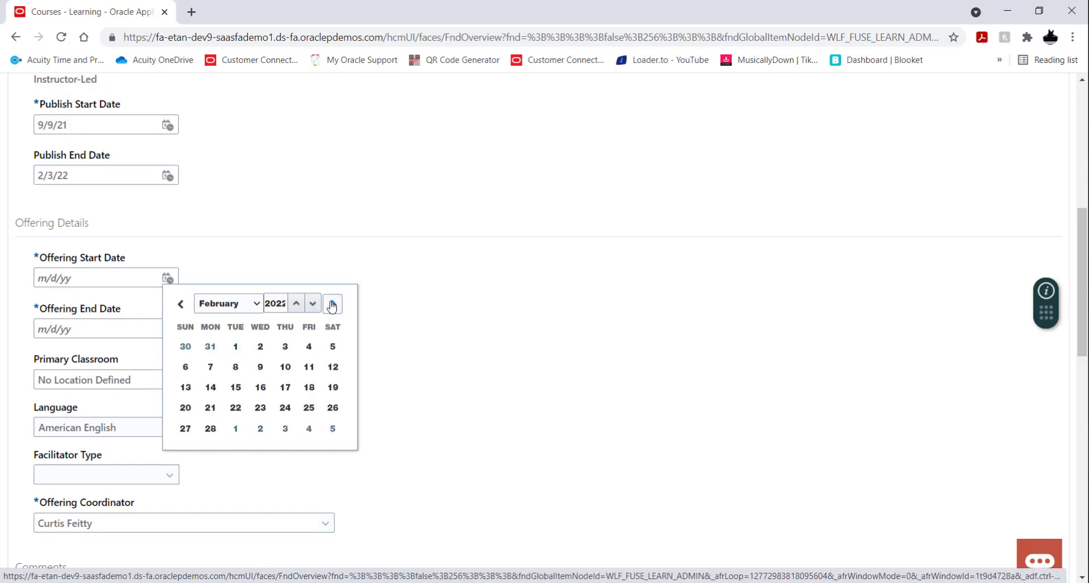
{"action": "left_click", "coordinate": [309, 347]}
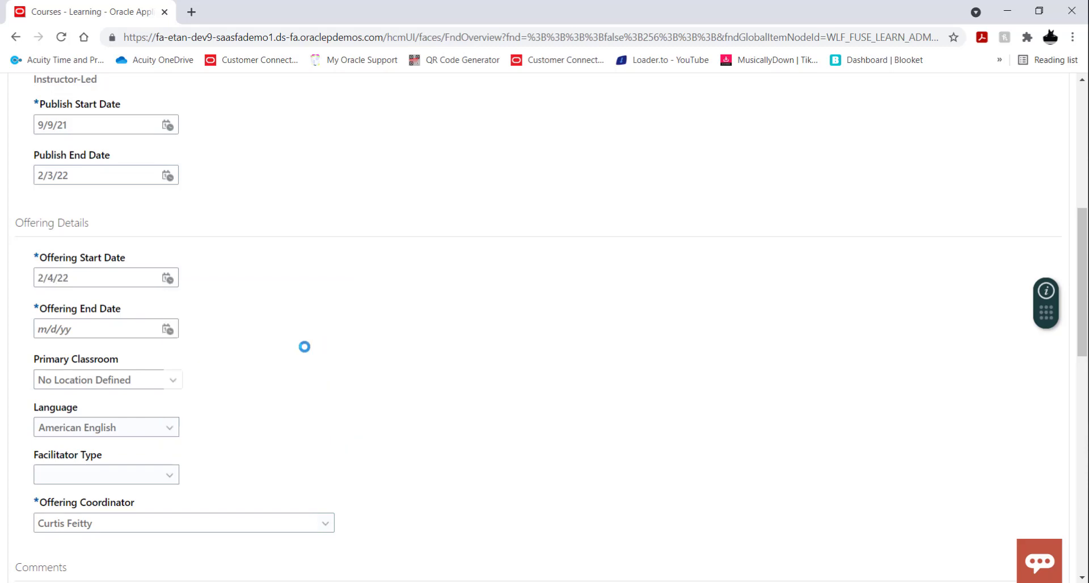
{"action": "left_click", "coordinate": [172, 334]}
{"action": "left_click", "coordinate": [168, 327]}
Step: Choose New York Campus as the offering's primary classroom
{"action": "scroll", "coordinate": [332, 313], "scroll_direction": "down", "scroll_amount": 2}
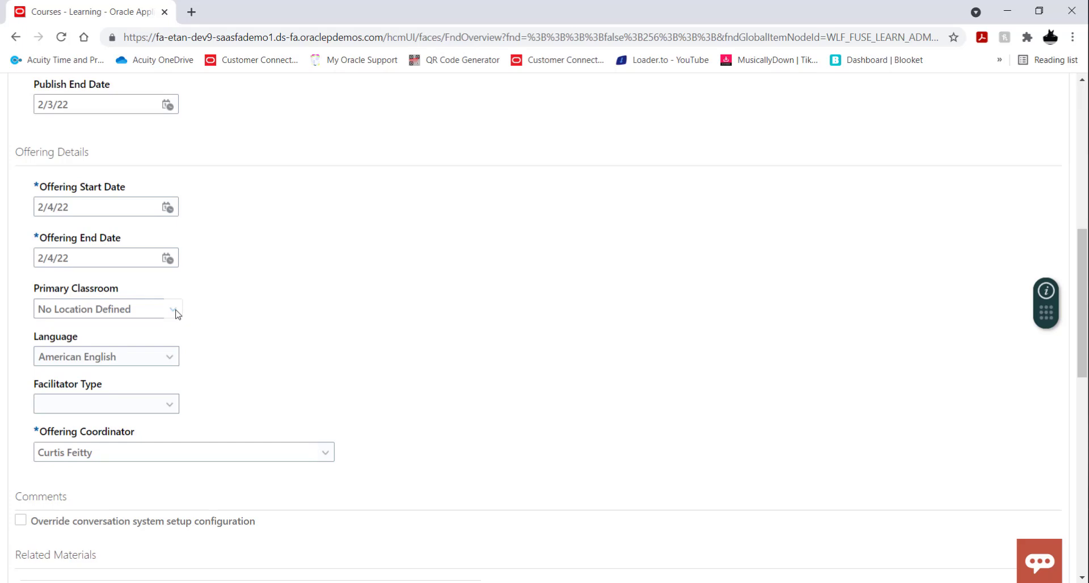
{"action": "left_click", "coordinate": [173, 310]}
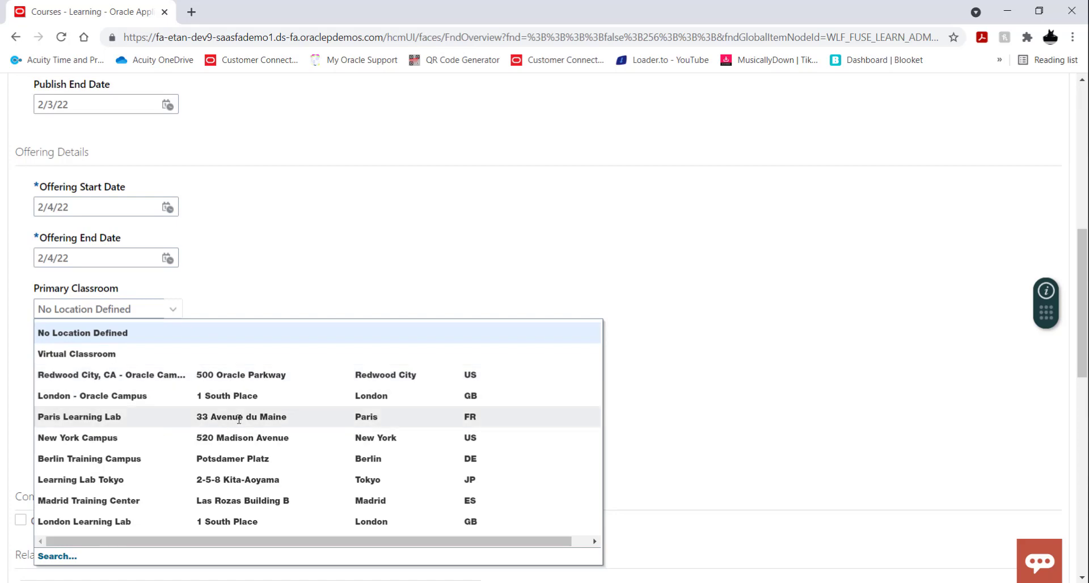
{"action": "scroll", "coordinate": [204, 414], "scroll_direction": "down", "scroll_amount": 1}
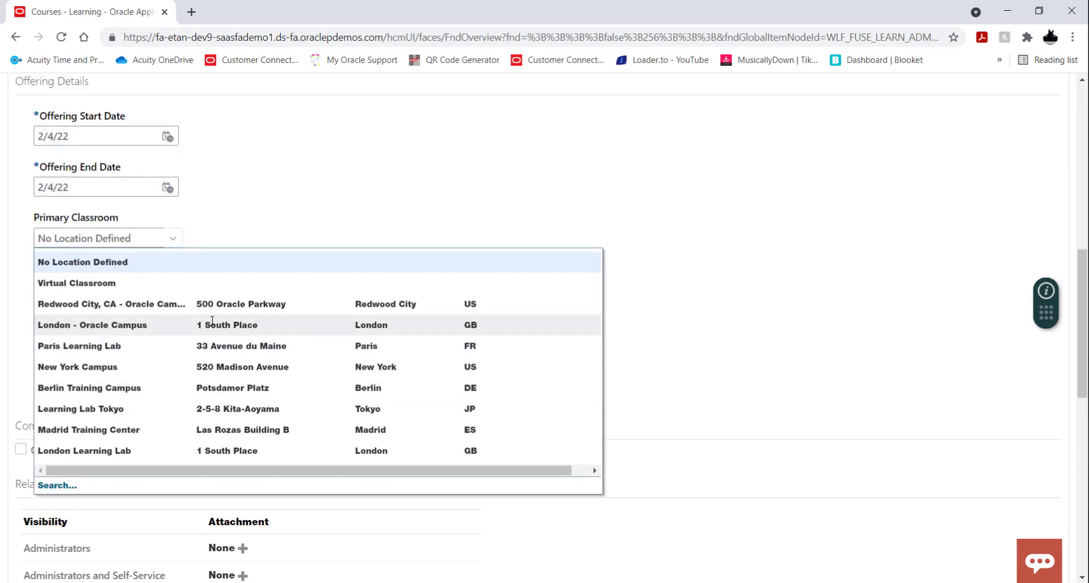
{"action": "left_click", "coordinate": [133, 373]}
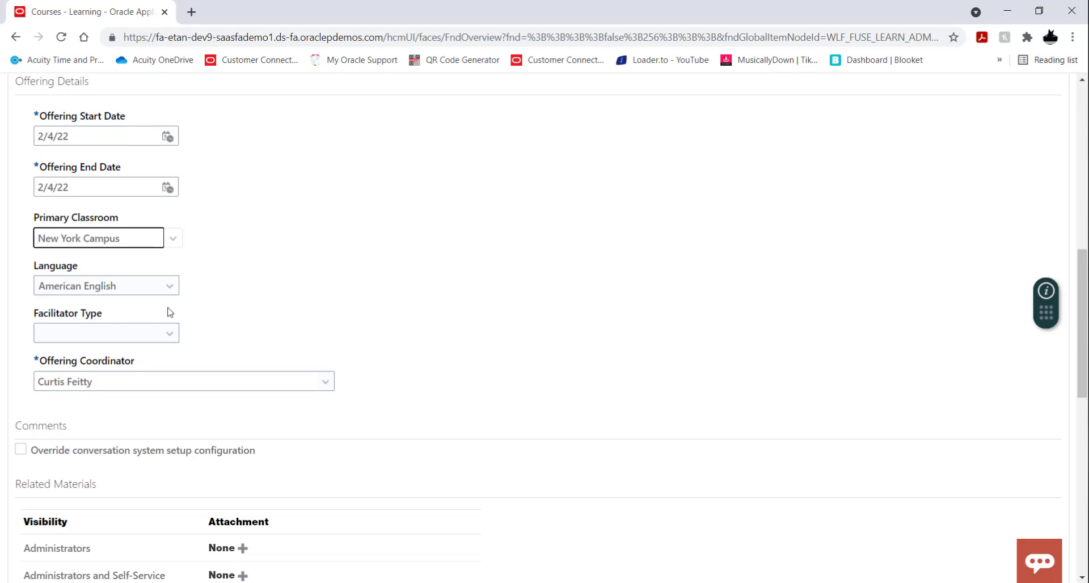
Step: Try Training Supplier as the facilitator type and check the choices for the training supplier name
{"action": "left_click", "coordinate": [174, 337]}
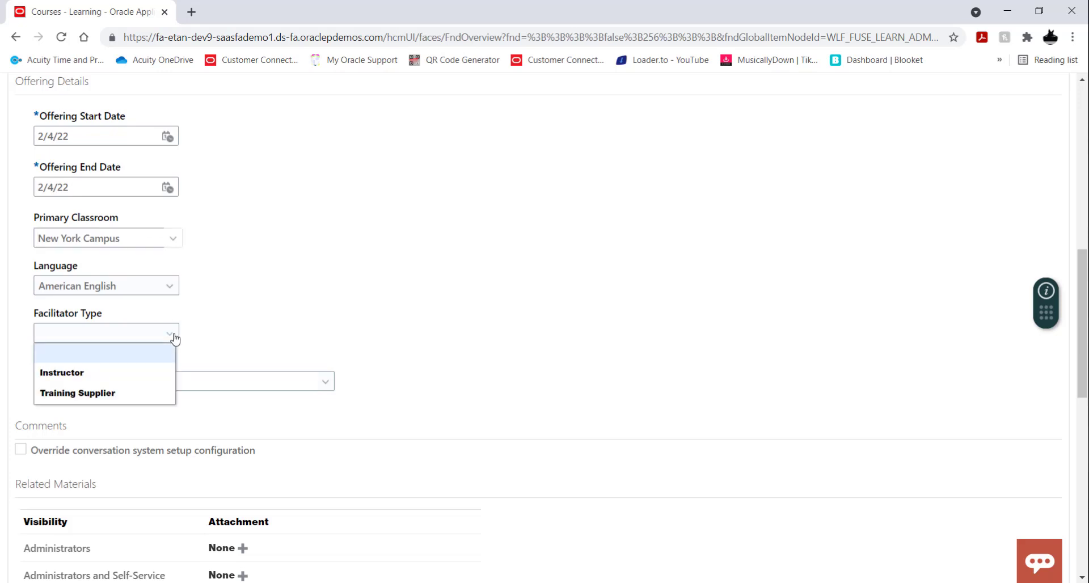
{"action": "left_click", "coordinate": [131, 398]}
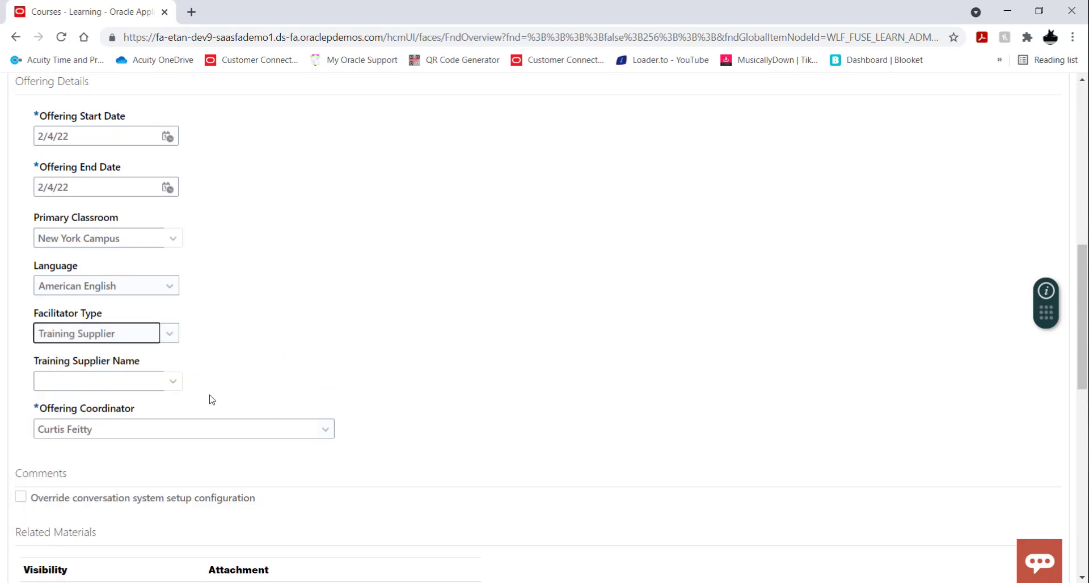
{"action": "left_click", "coordinate": [173, 381]}
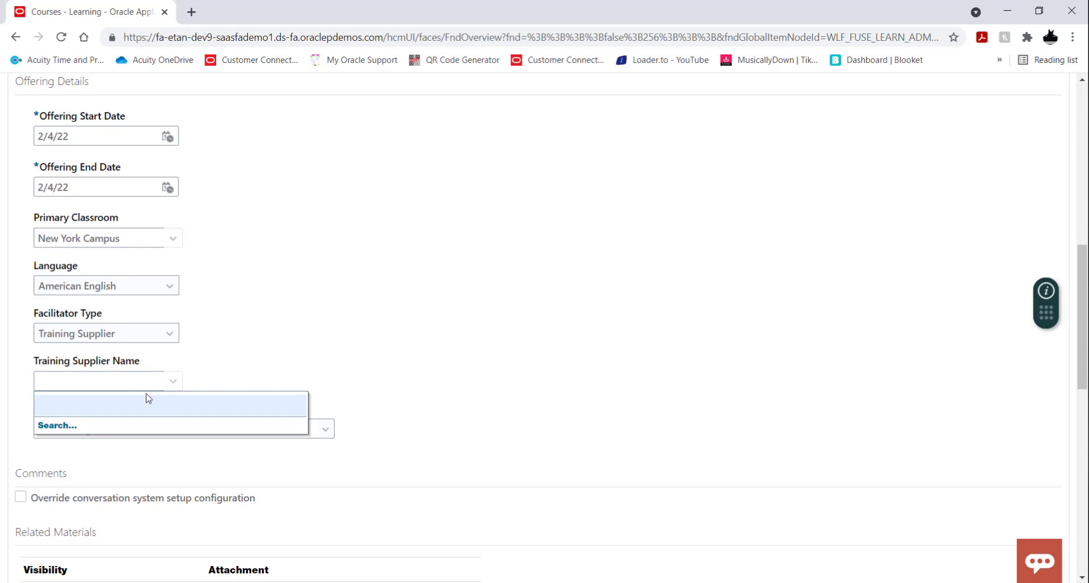
{"action": "left_click", "coordinate": [255, 371]}
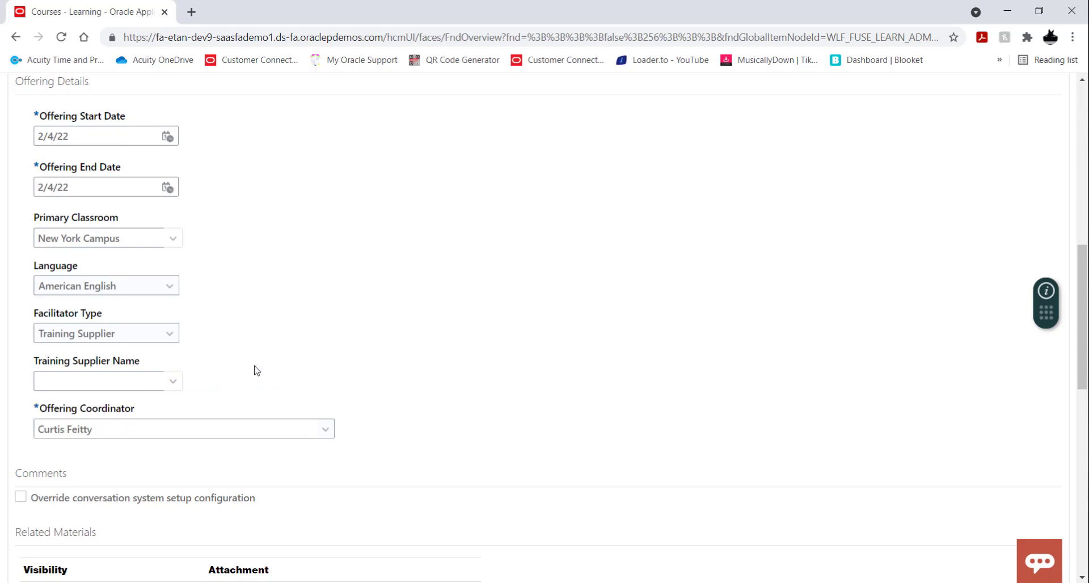
{"action": "left_click", "coordinate": [173, 383]}
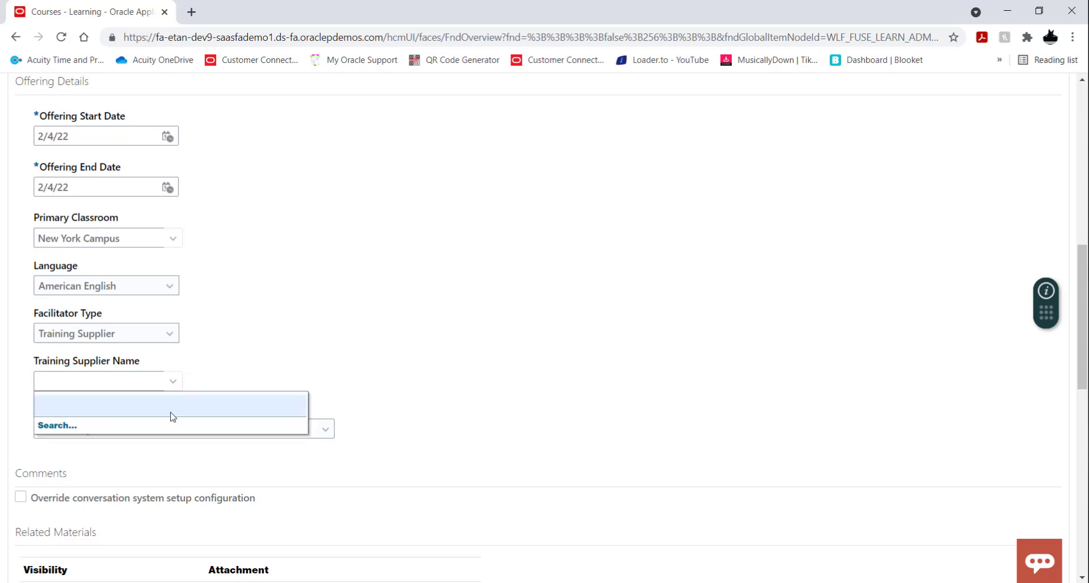
{"action": "left_click", "coordinate": [274, 372]}
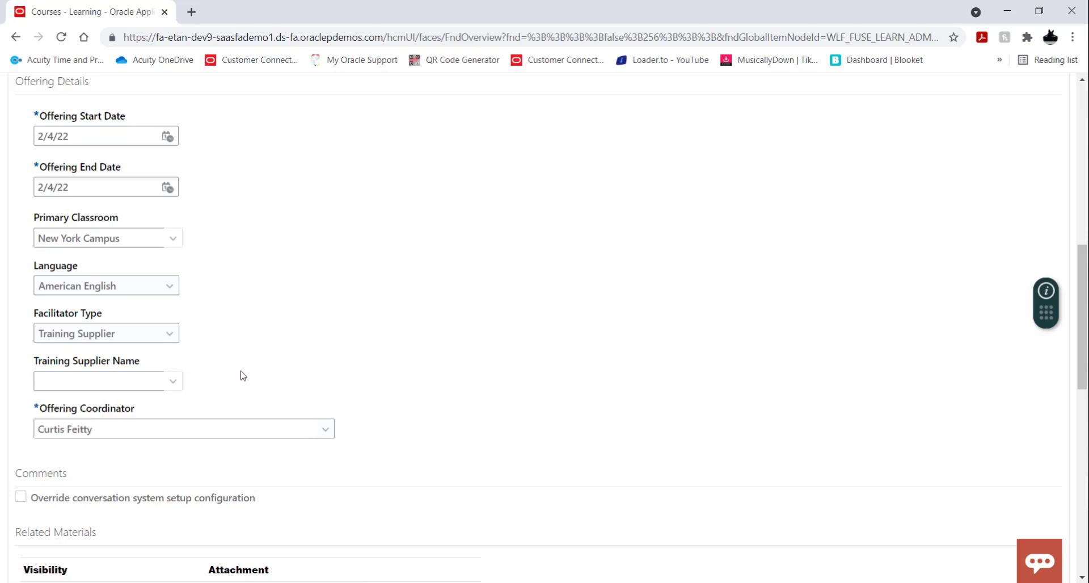
Step: Reset the offering's facilitator type to blank and review the available facilitator types
{"action": "left_click", "coordinate": [172, 336]}
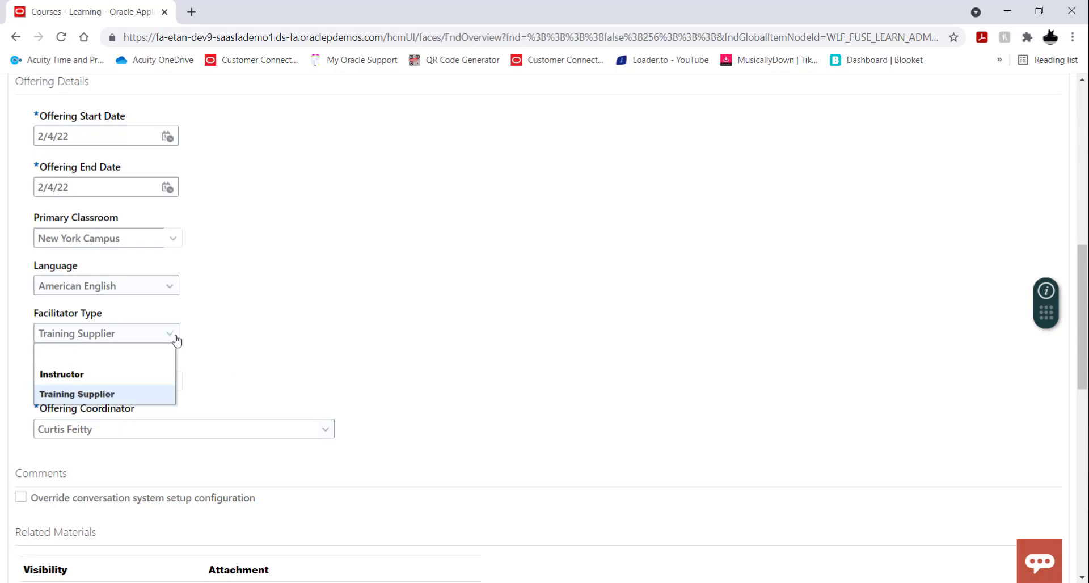
{"action": "left_click", "coordinate": [153, 361]}
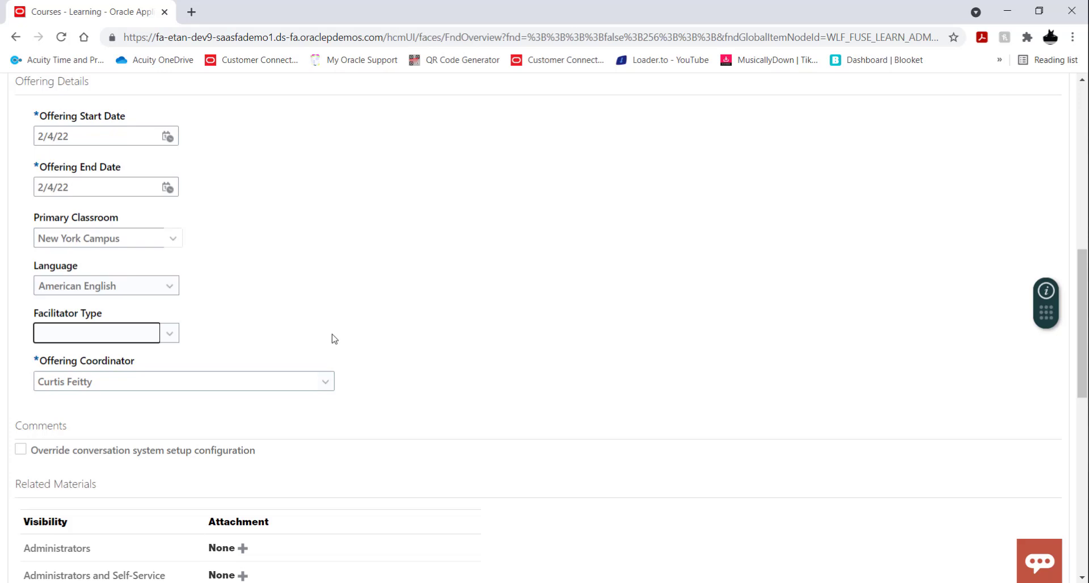
{"action": "left_click", "coordinate": [170, 335]}
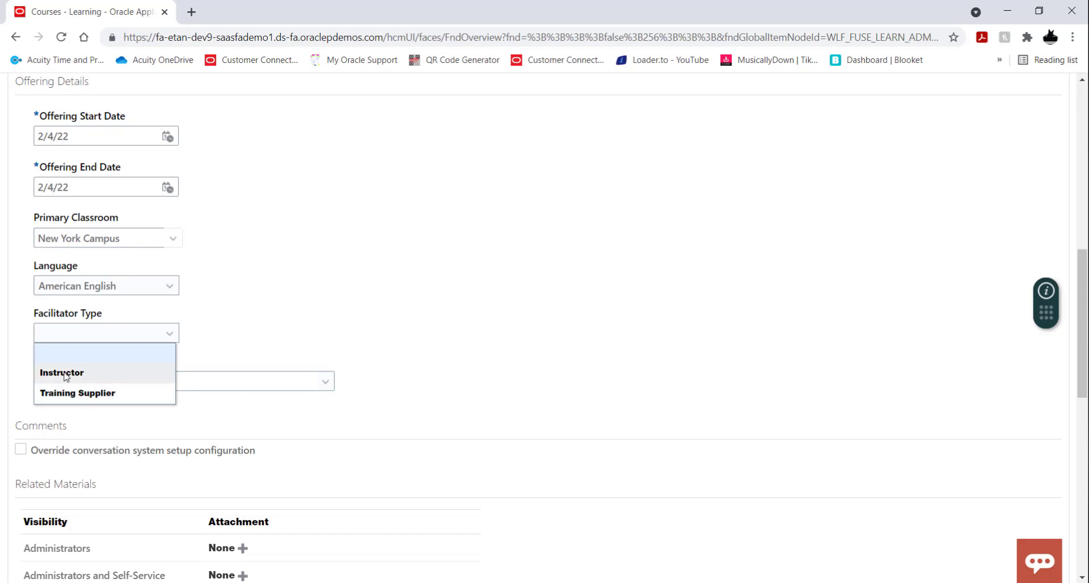
{"action": "left_click", "coordinate": [271, 310]}
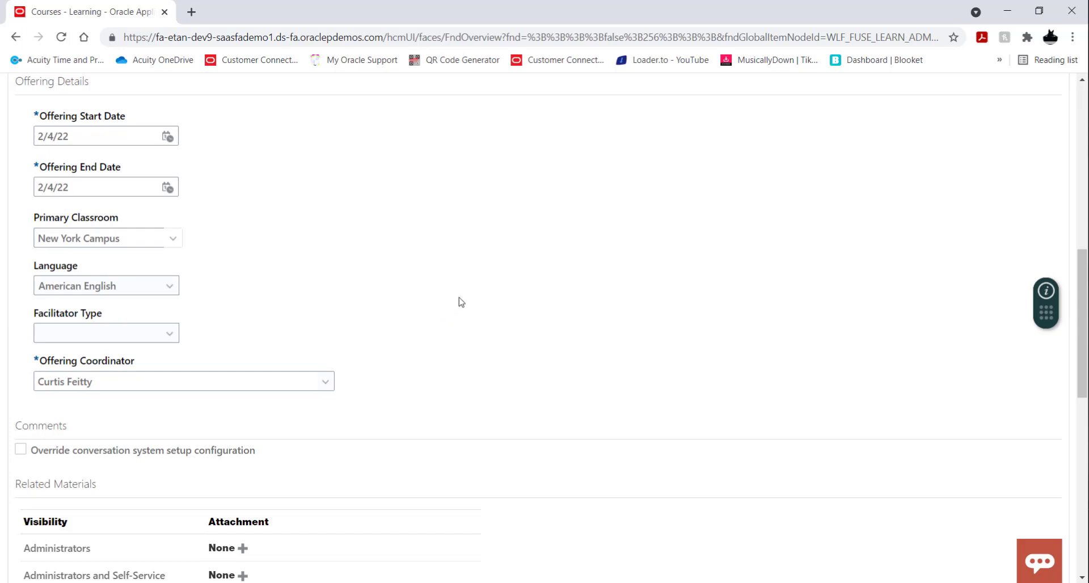
{"action": "scroll", "coordinate": [496, 299], "scroll_direction": "down", "scroll_amount": 3}
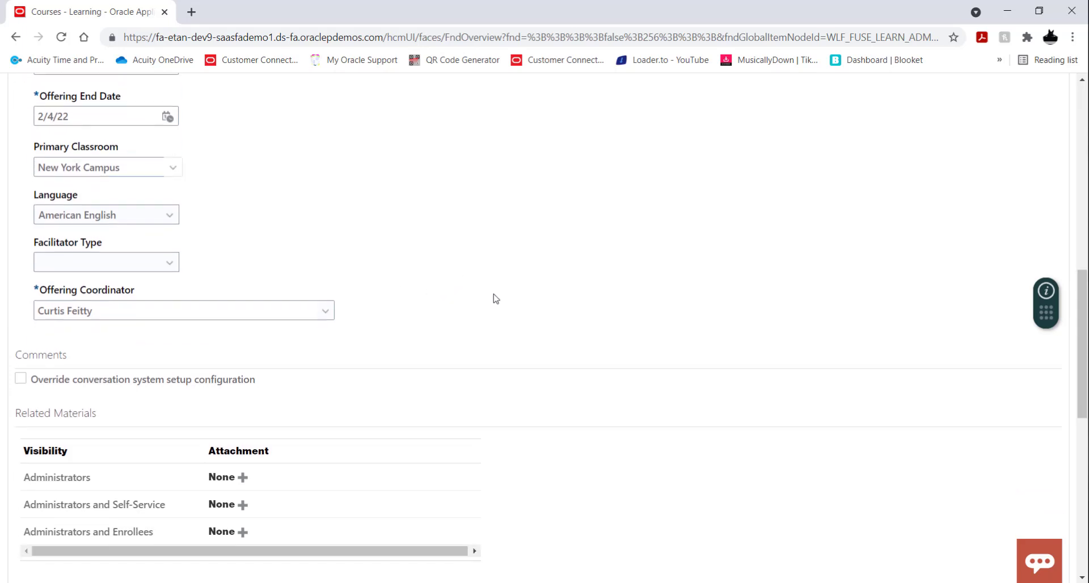
Step: Save the offering's general information and open its activities
{"action": "scroll", "coordinate": [496, 299], "scroll_direction": "up", "scroll_amount": 10}
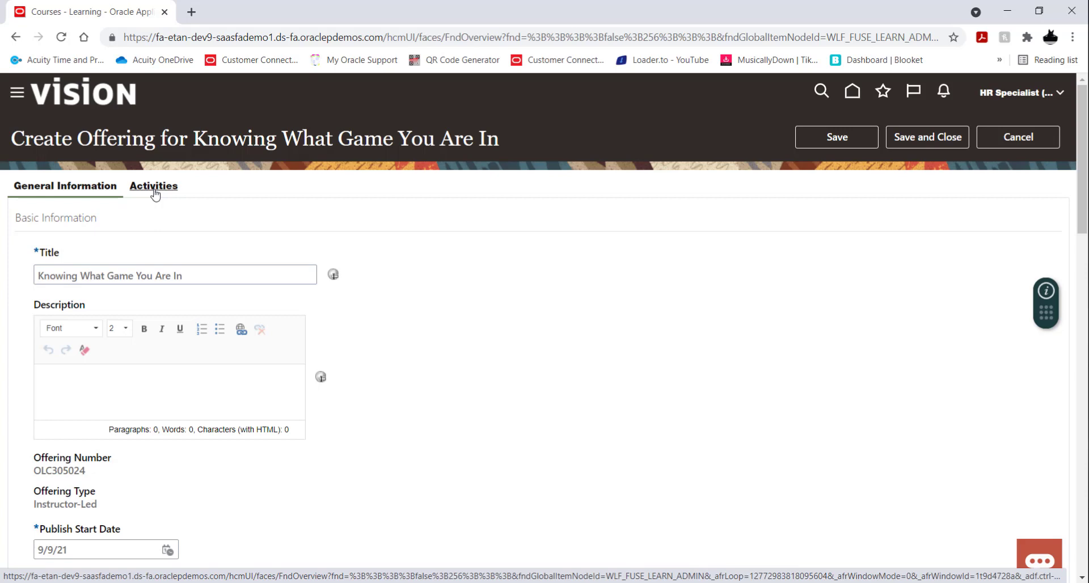
{"action": "left_click", "coordinate": [154, 187]}
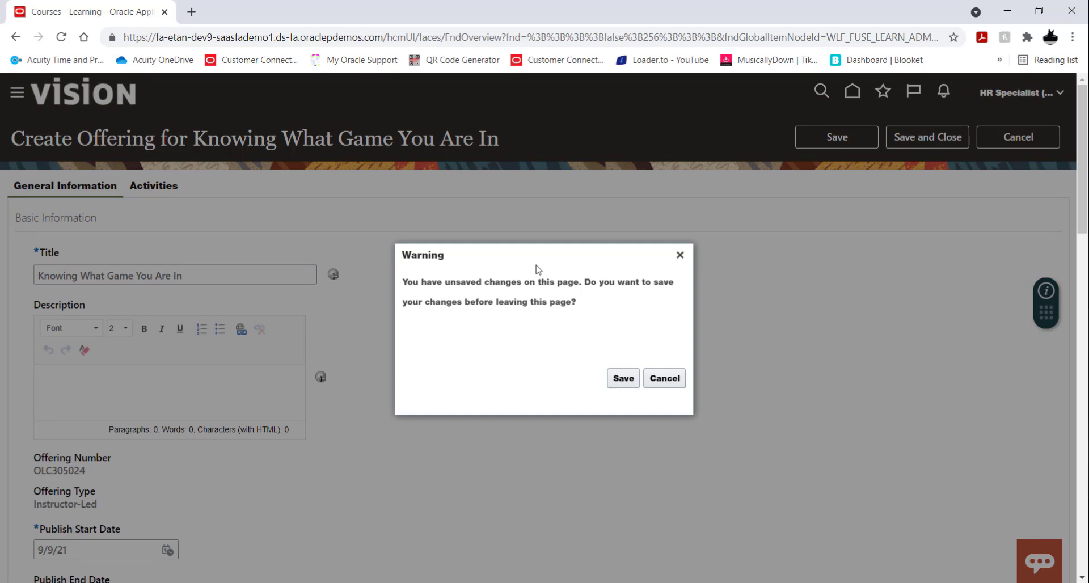
{"action": "left_click", "coordinate": [623, 378]}
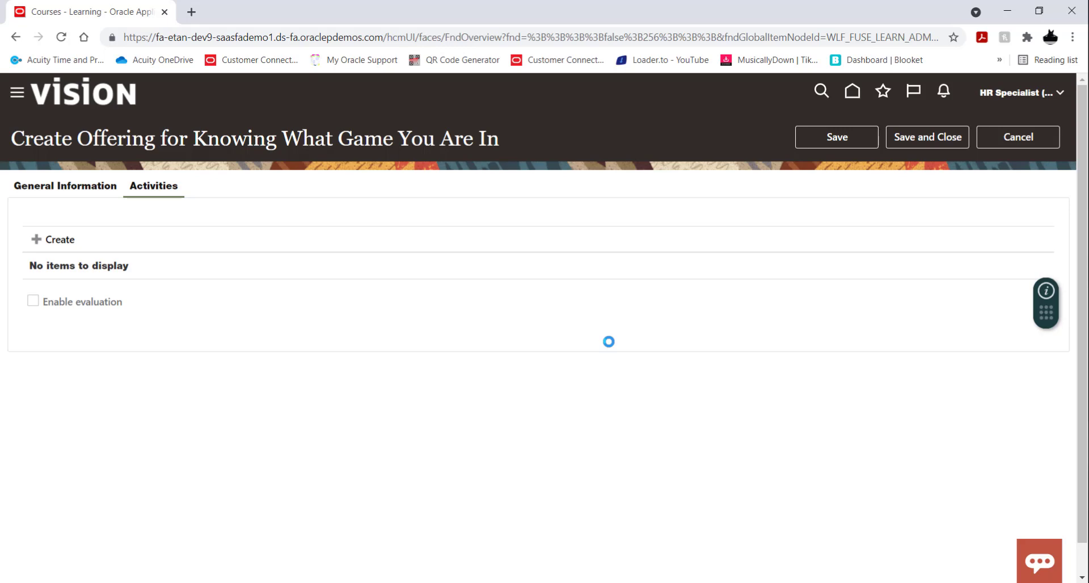
Step: Create an instructor-led activity for the offering with the title "Knowing What Game Your Are In"
{"action": "left_click", "coordinate": [75, 242]}
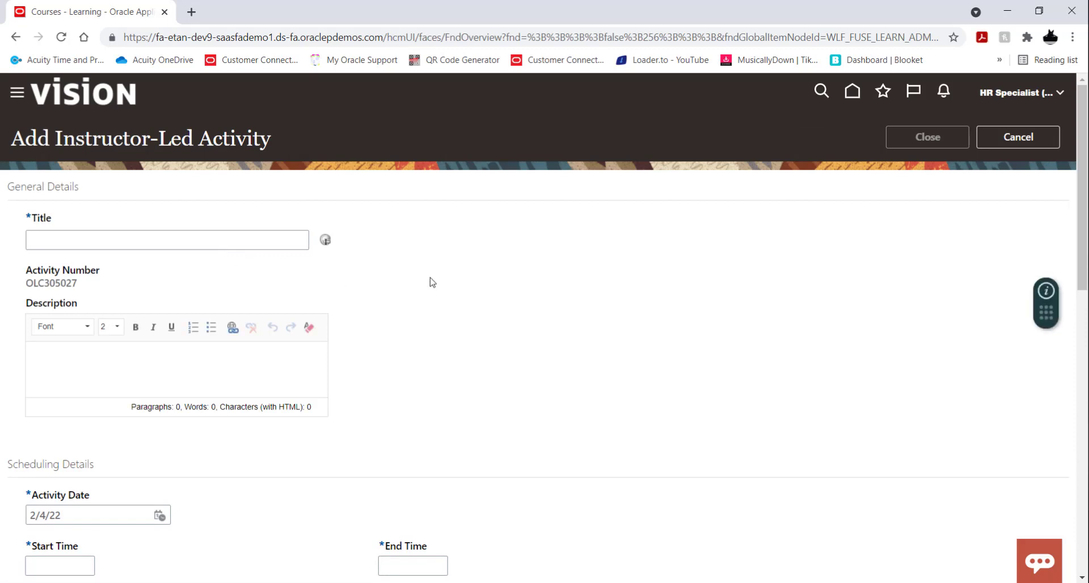
{"action": "left_click", "coordinate": [224, 241]}
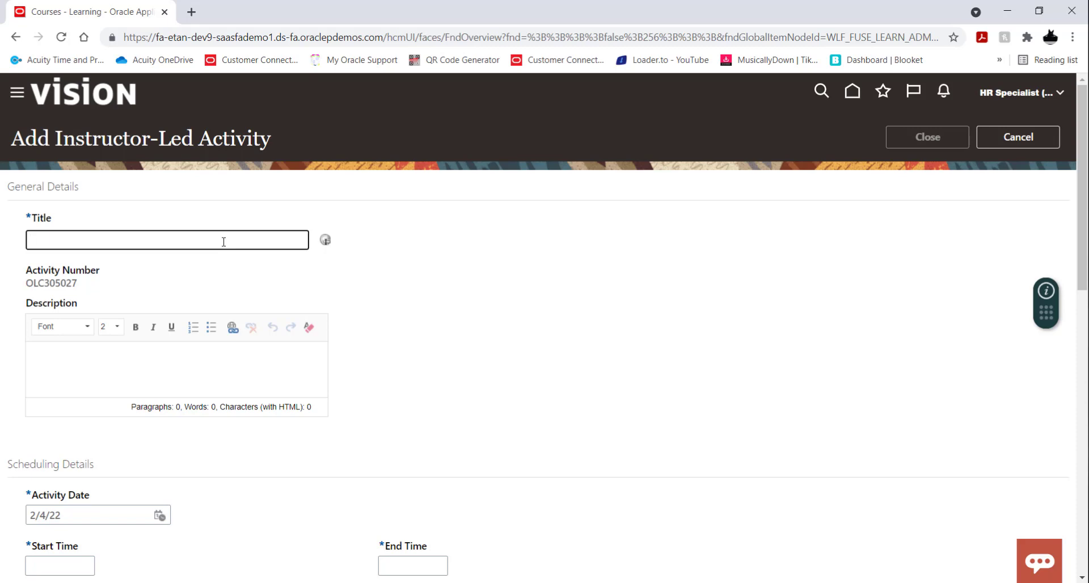
{"action": "type", "text": "Knowing What Game"}
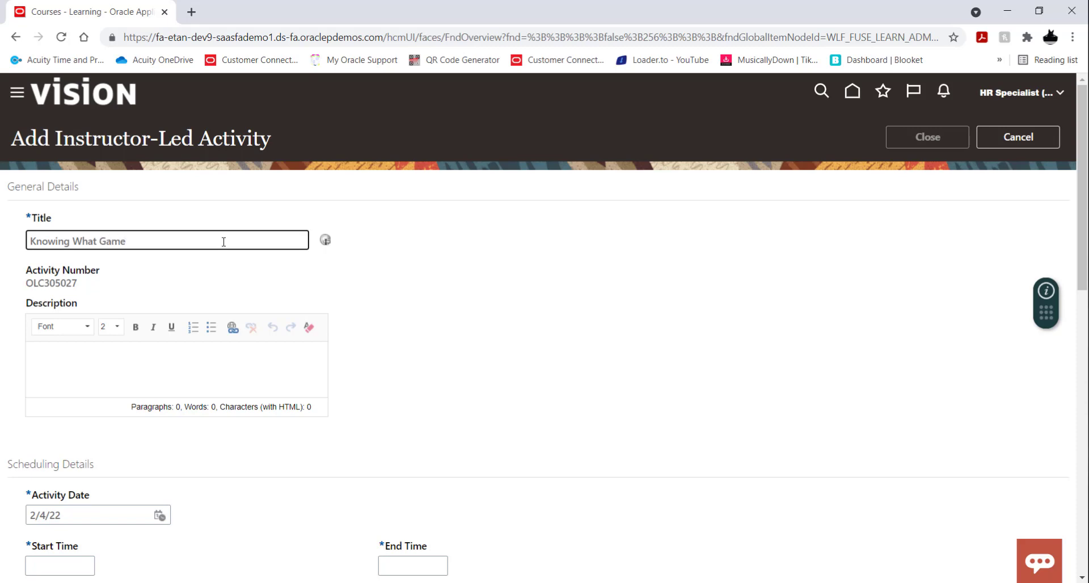
{"action": "type", "text": " Your Are In"}
{"action": "left_click", "coordinate": [240, 369]}
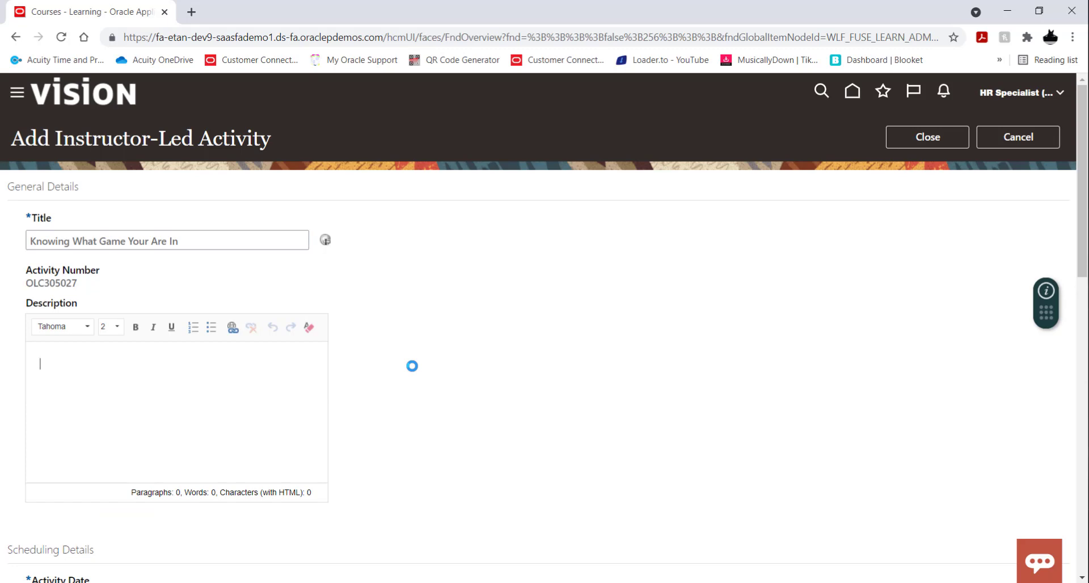
Step: Schedule the activity from 9:00 AM to 1:00 PM
{"action": "scroll", "coordinate": [432, 325], "scroll_direction": "down", "scroll_amount": 3}
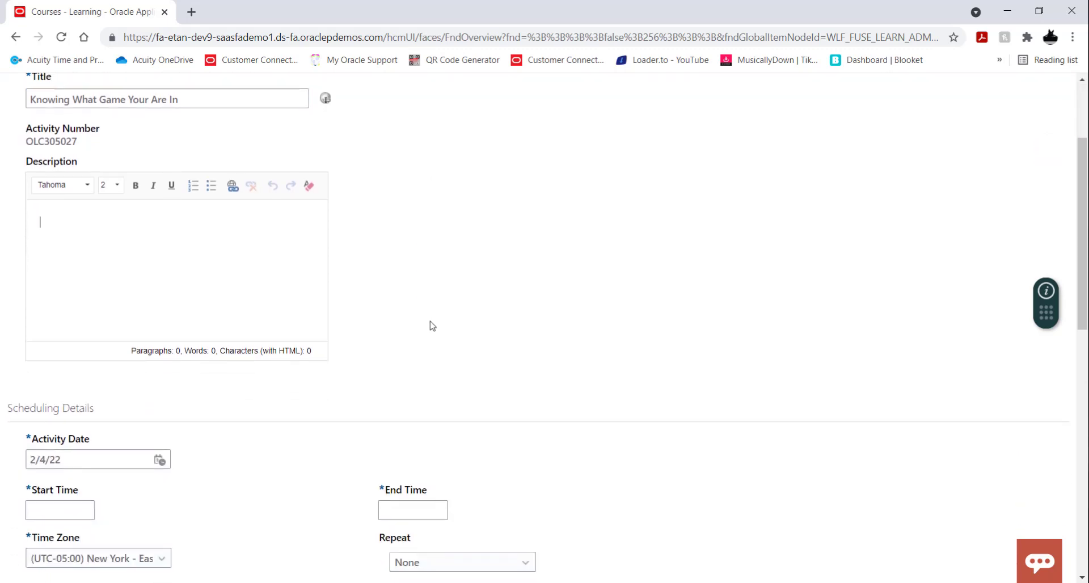
{"action": "scroll", "coordinate": [436, 307], "scroll_direction": "down", "scroll_amount": 3}
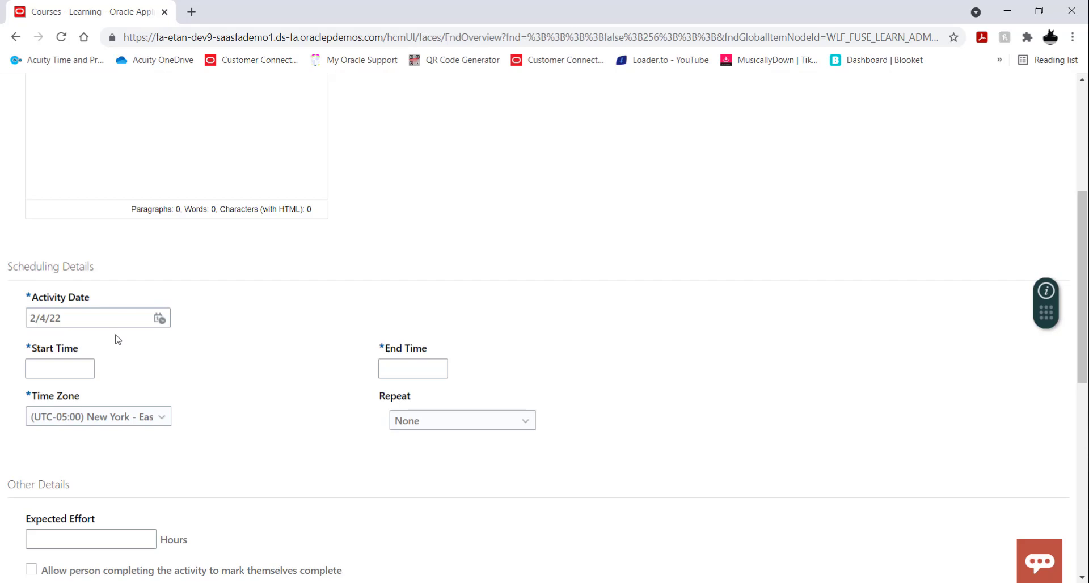
{"action": "scroll", "coordinate": [233, 341], "scroll_direction": "down", "scroll_amount": 1}
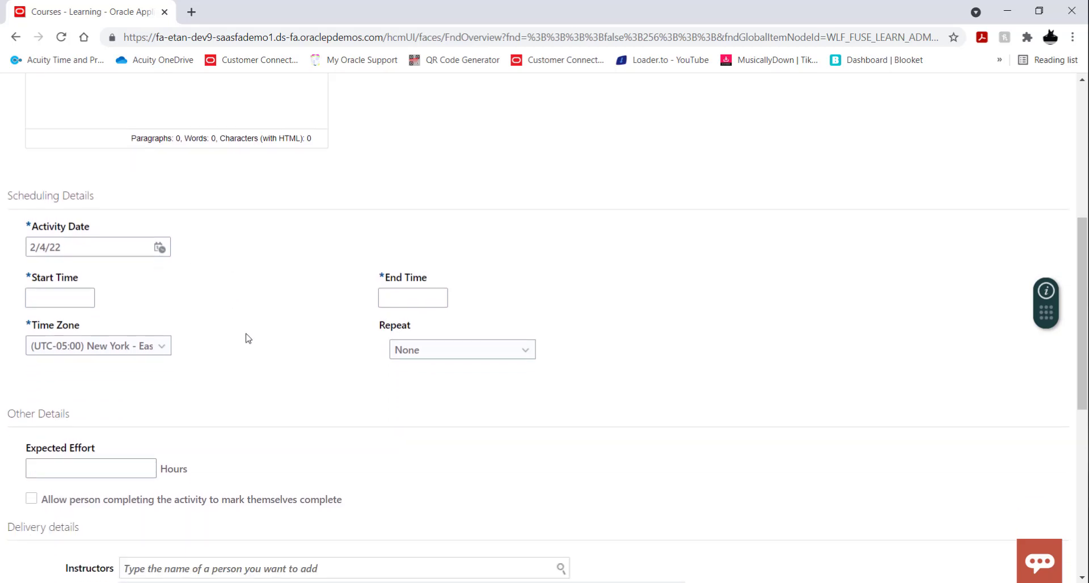
{"action": "left_click", "coordinate": [85, 300]}
{"action": "type", "text": "9:0"}
{"action": "type", "text": "0 AM"}
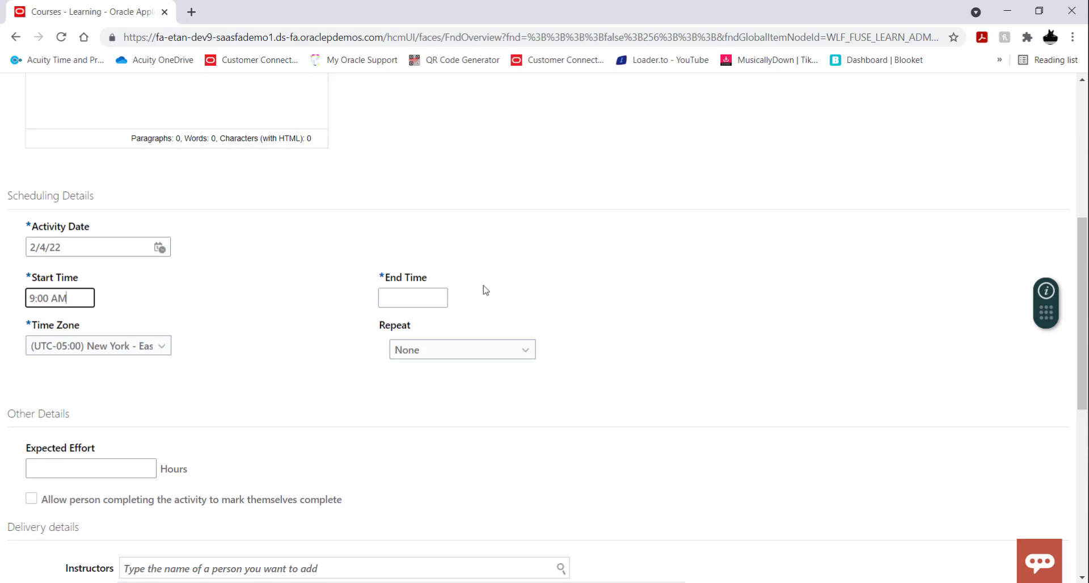
{"action": "left_click", "coordinate": [386, 296]}
{"action": "type", "text": "1"}
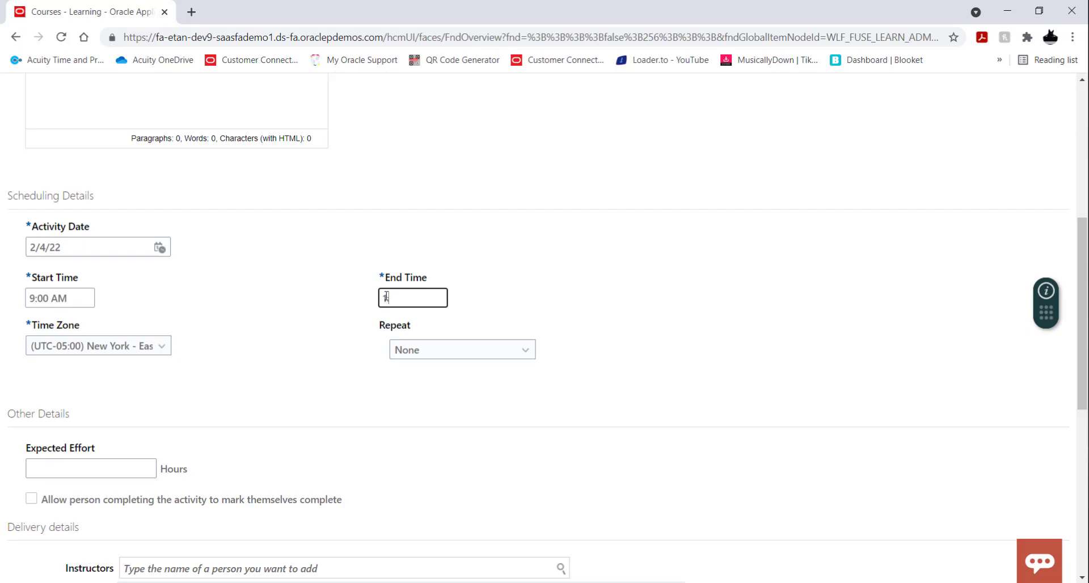
{"action": "type", "text": ":00 PM"}
{"action": "left_click", "coordinate": [568, 248]}
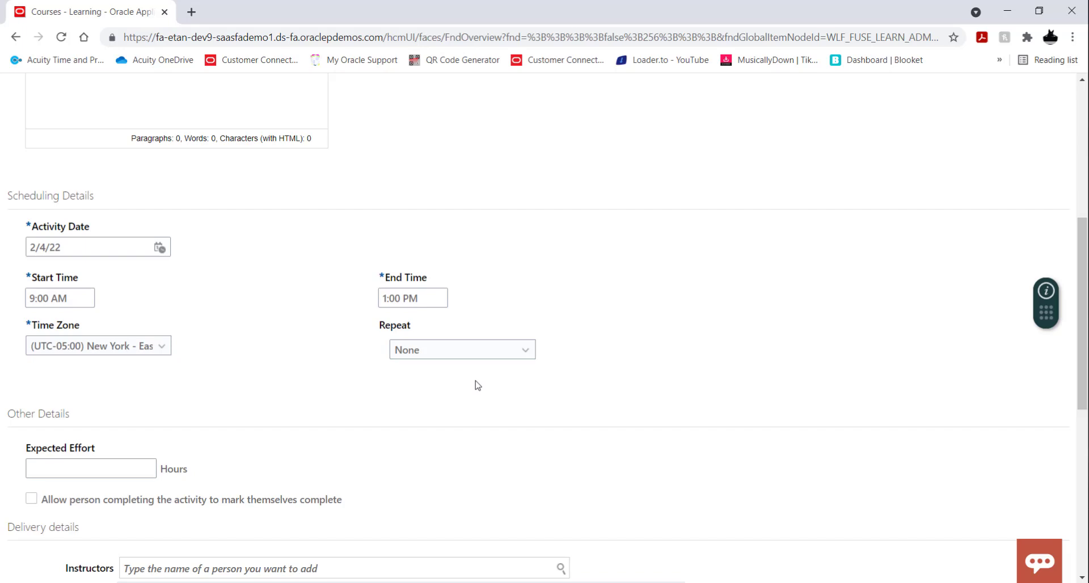
Step: Set the activity's expected effort to 4 hours
{"action": "scroll", "coordinate": [239, 343], "scroll_direction": "down", "scroll_amount": 1}
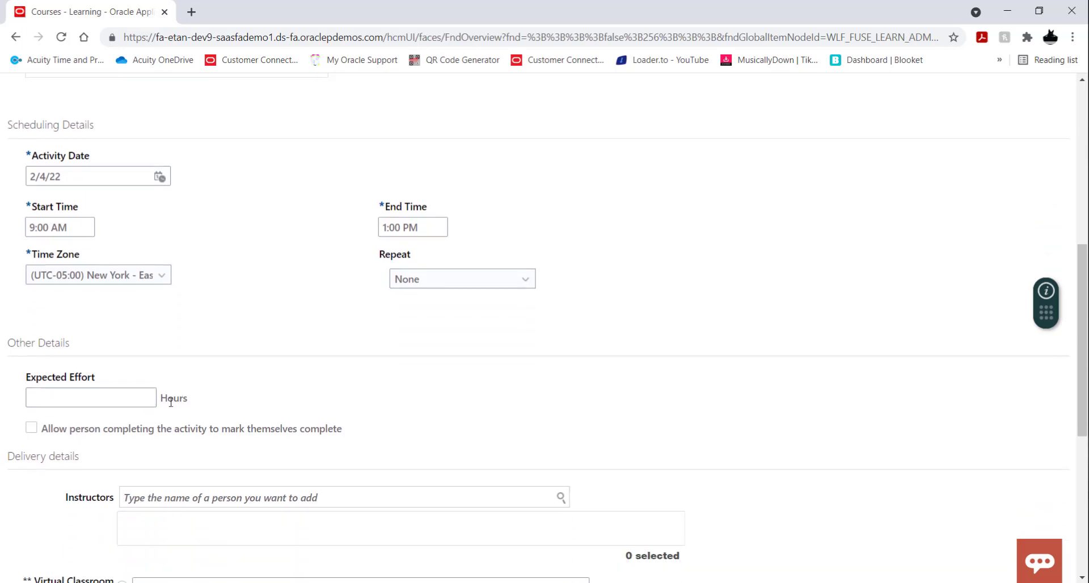
{"action": "left_click", "coordinate": [124, 402]}
{"action": "type", "text": "4"}
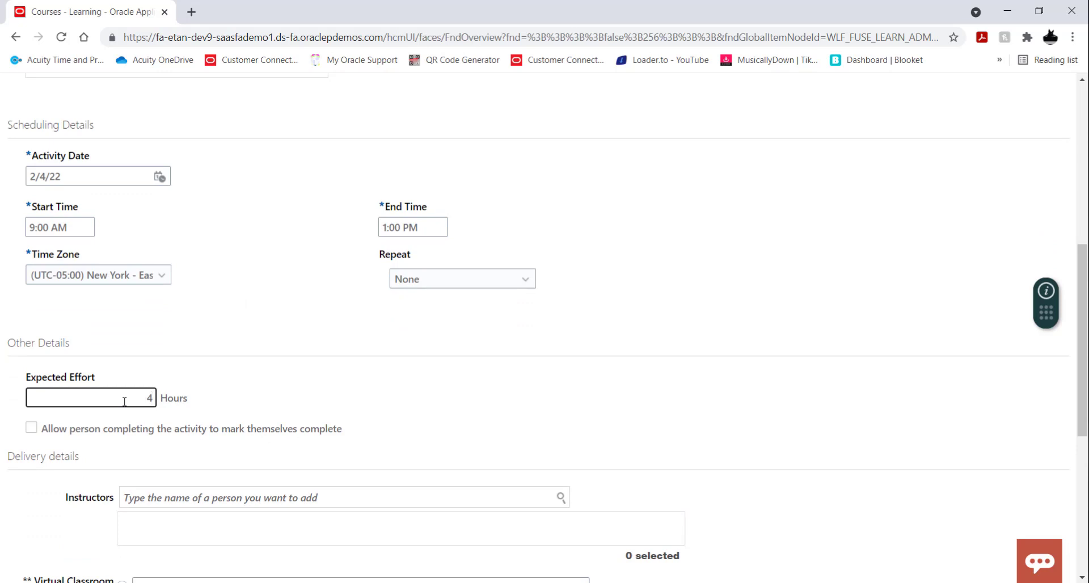
{"action": "left_click", "coordinate": [385, 381]}
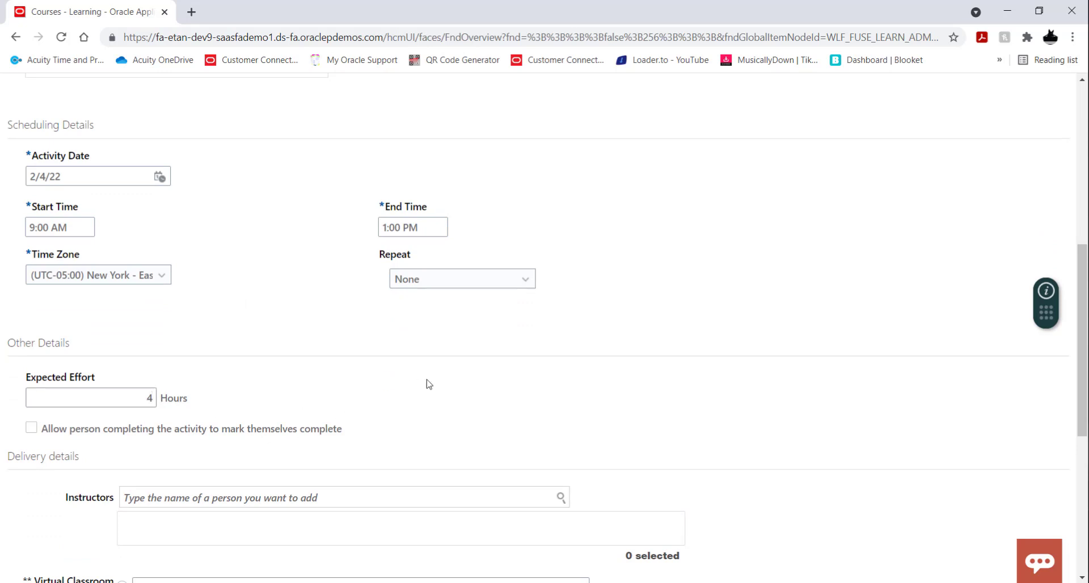
Step: Review the activity's delivery details, related materials and schedule, and close the finished activity to return to the offering
{"action": "scroll", "coordinate": [429, 384], "scroll_direction": "down", "scroll_amount": 1}
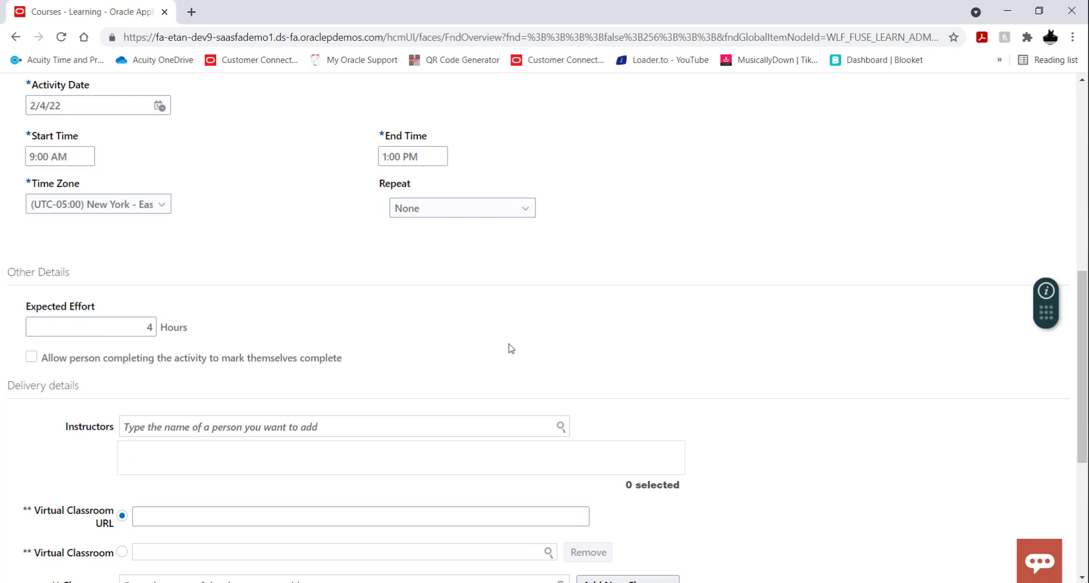
{"action": "scroll", "coordinate": [572, 334], "scroll_direction": "down", "scroll_amount": 4}
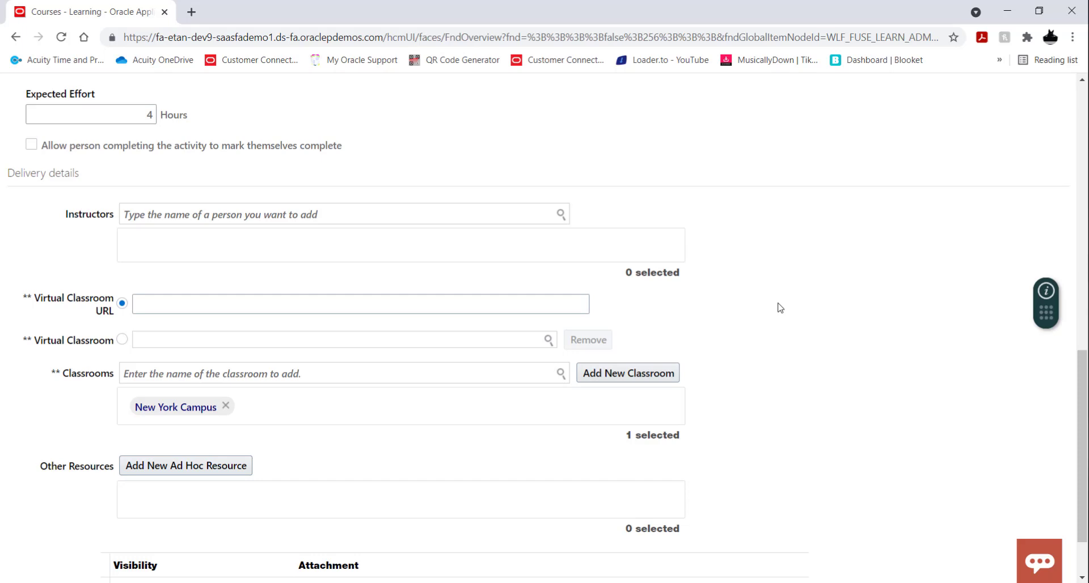
{"action": "scroll", "coordinate": [778, 306], "scroll_direction": "down", "scroll_amount": 1}
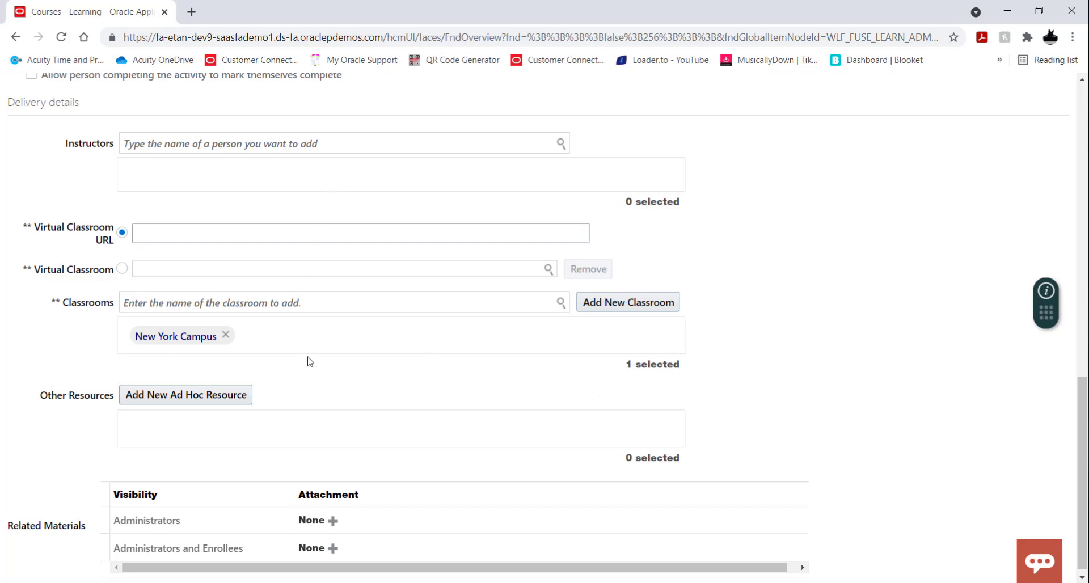
{"action": "scroll", "coordinate": [784, 318], "scroll_direction": "down", "scroll_amount": 1}
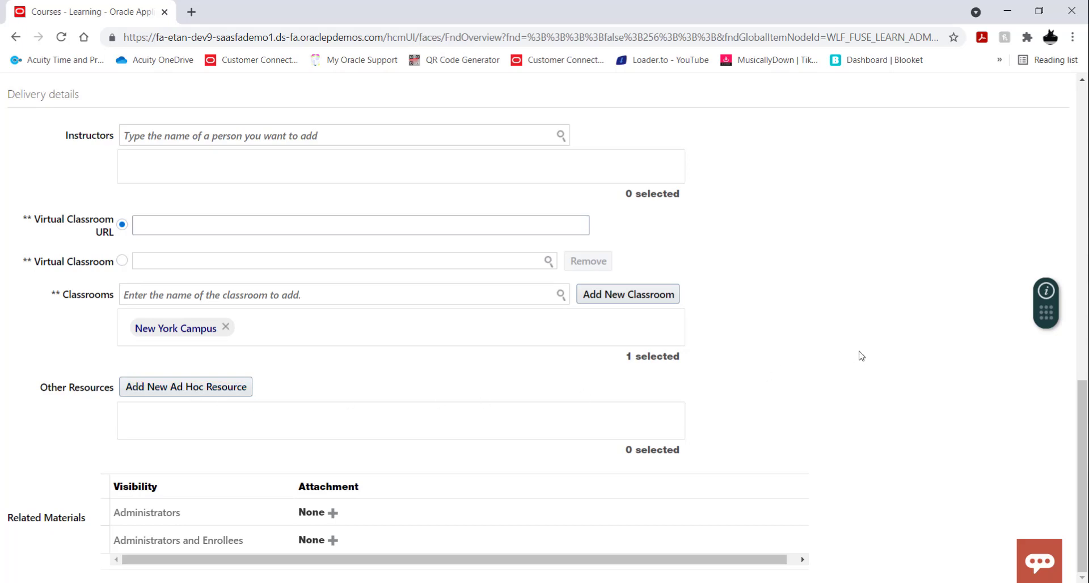
{"action": "scroll", "coordinate": [861, 355], "scroll_direction": "up", "scroll_amount": 10}
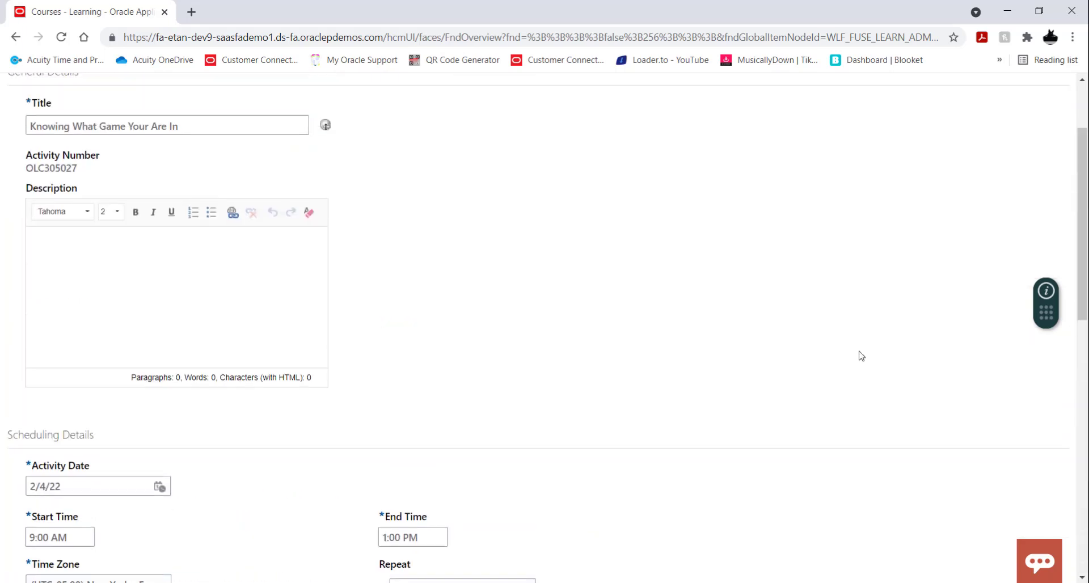
{"action": "scroll", "coordinate": [861, 356], "scroll_direction": "up", "scroll_amount": 2}
{"action": "scroll", "coordinate": [858, 356], "scroll_direction": "down", "scroll_amount": 5}
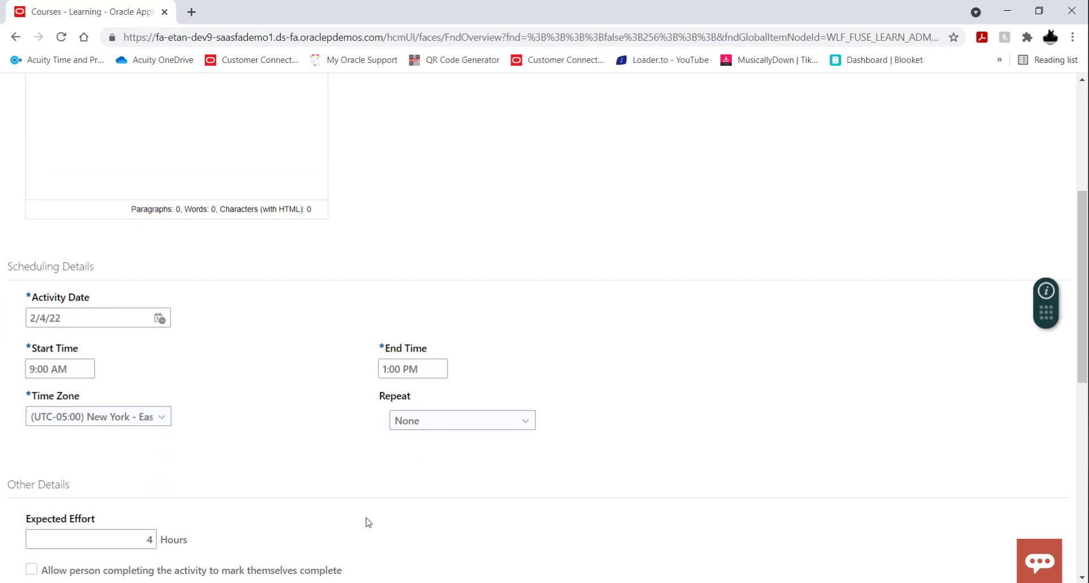
{"action": "scroll", "coordinate": [368, 522], "scroll_direction": "up", "scroll_amount": 5}
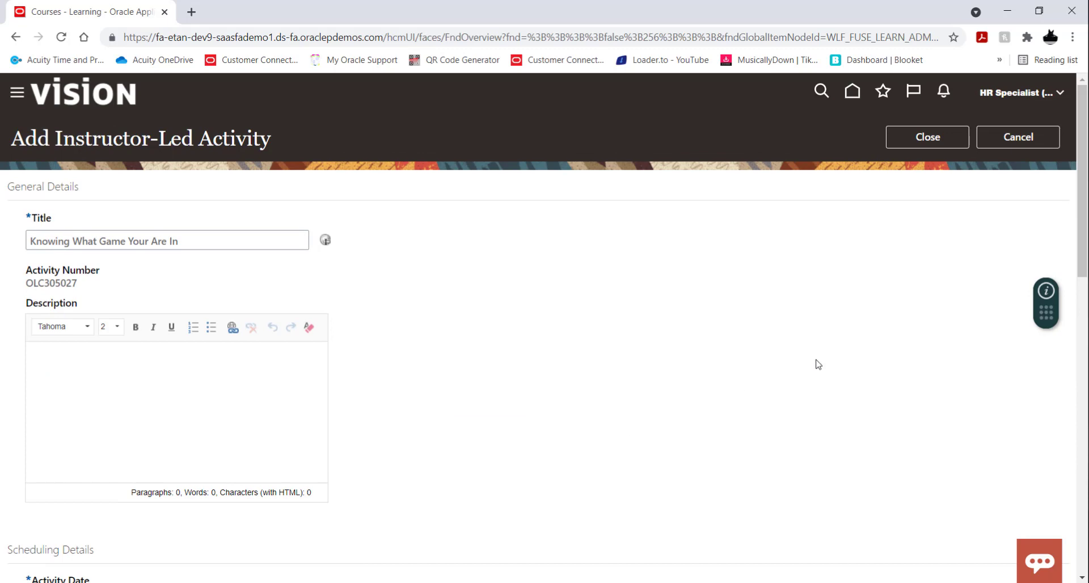
{"action": "left_click", "coordinate": [930, 144]}
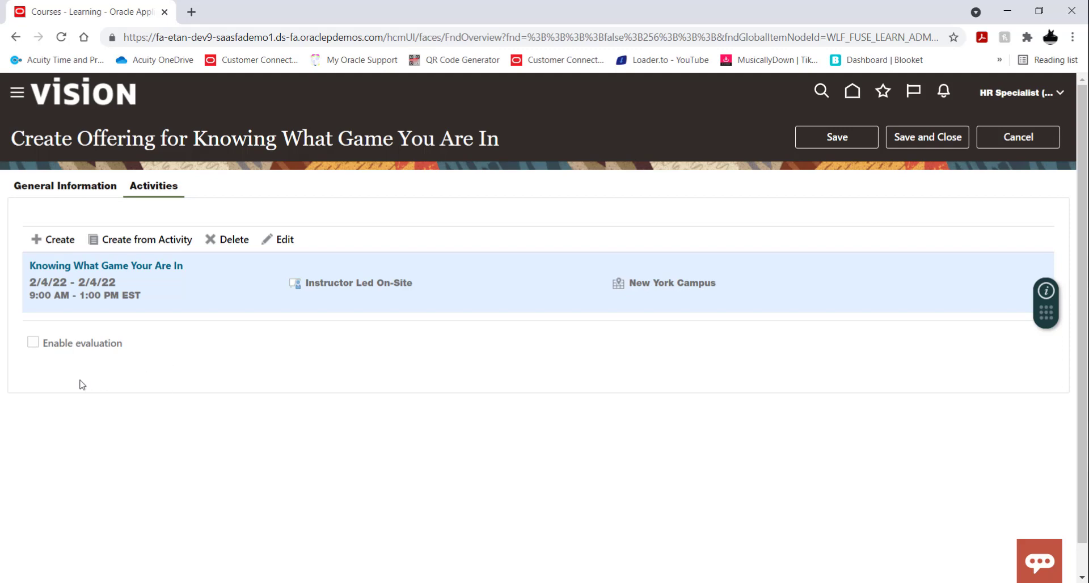
Step: Enable evaluation for the offering and preview the default evaluation questionnaire
{"action": "left_click", "coordinate": [32, 350]}
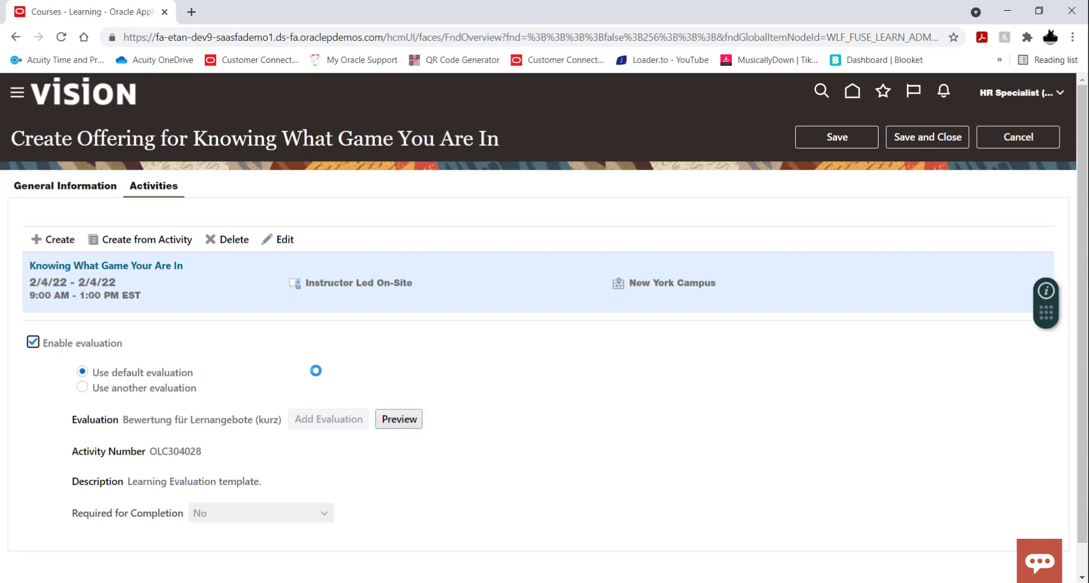
{"action": "scroll", "coordinate": [536, 404], "scroll_direction": "down", "scroll_amount": 1}
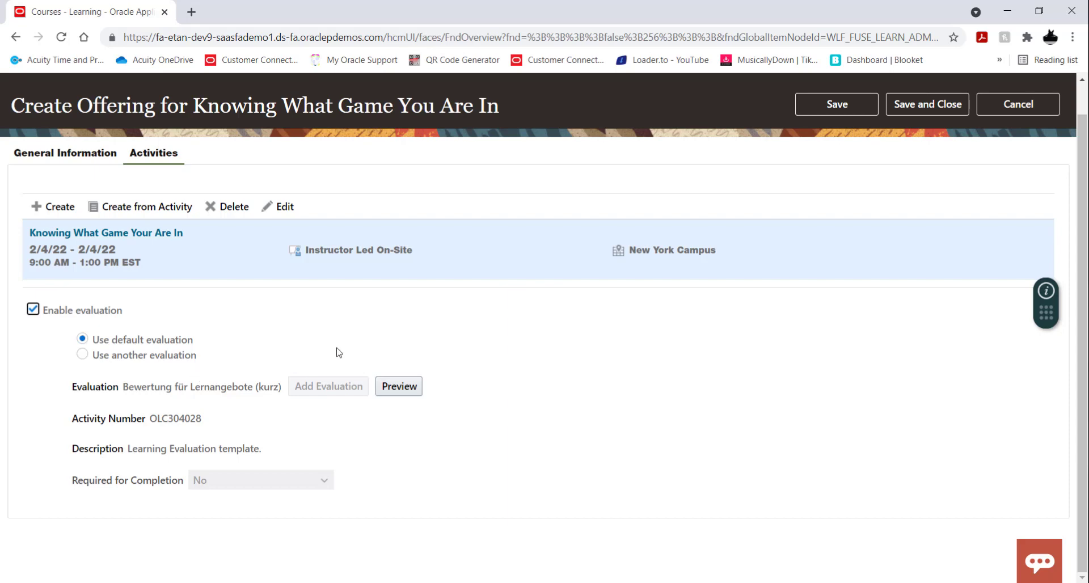
{"action": "left_click", "coordinate": [400, 387]}
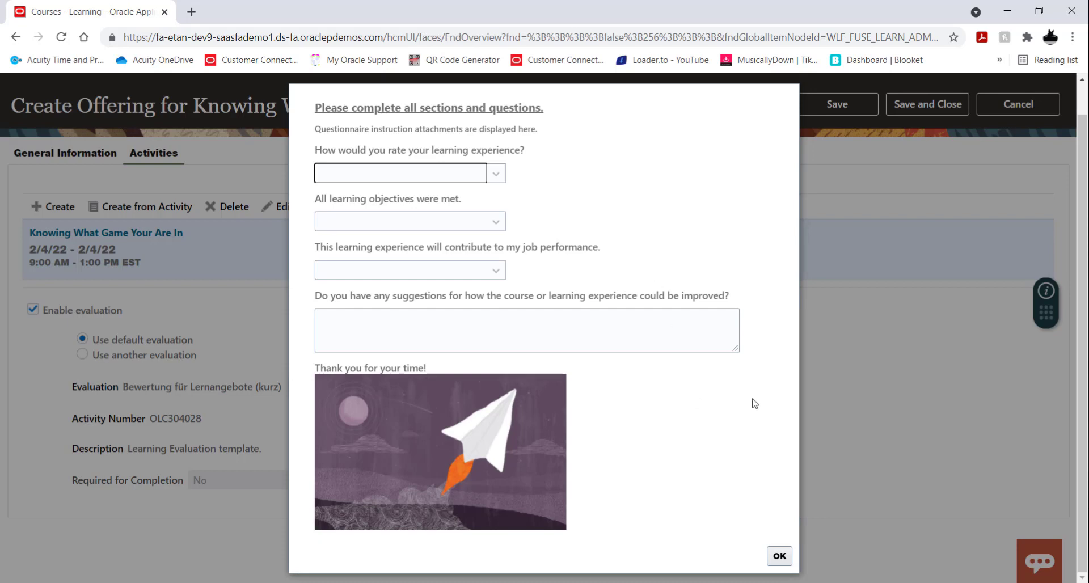
{"action": "scroll", "coordinate": [740, 412], "scroll_direction": "up", "scroll_amount": 1}
{"action": "scroll", "coordinate": [783, 488], "scroll_direction": "down", "scroll_amount": 1}
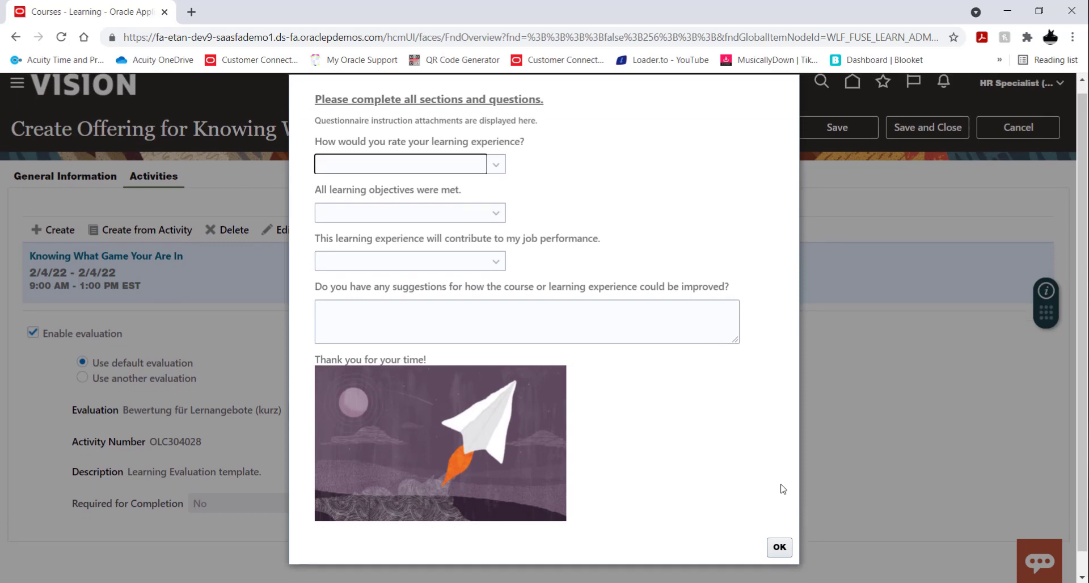
{"action": "left_click", "coordinate": [778, 557]}
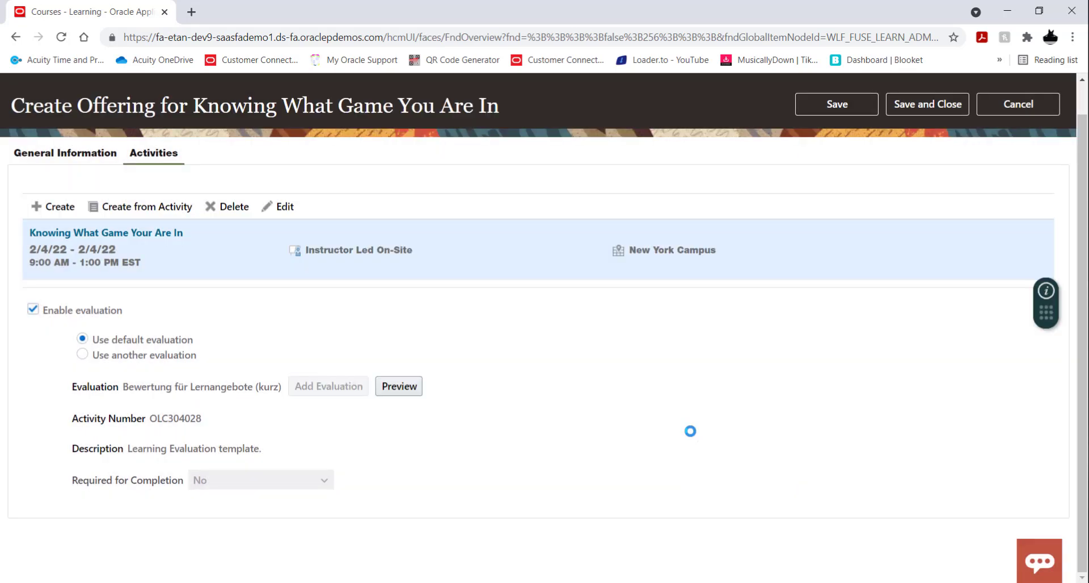
Step: Try using another evaluation, browse the available evaluation questionnaires, and switch back to the default evaluation
{"action": "left_click", "coordinate": [82, 355]}
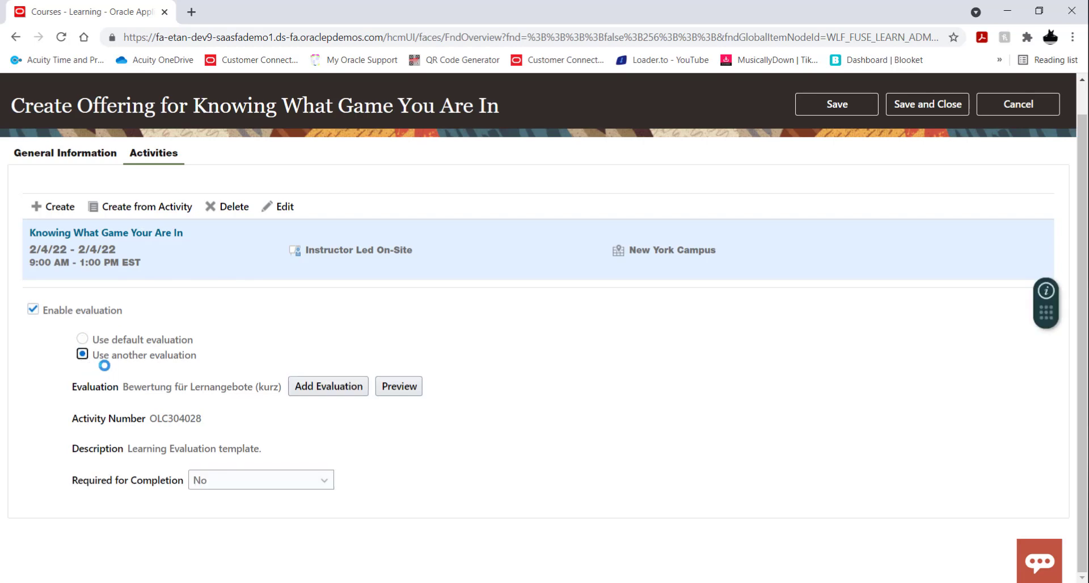
{"action": "left_click", "coordinate": [331, 391]}
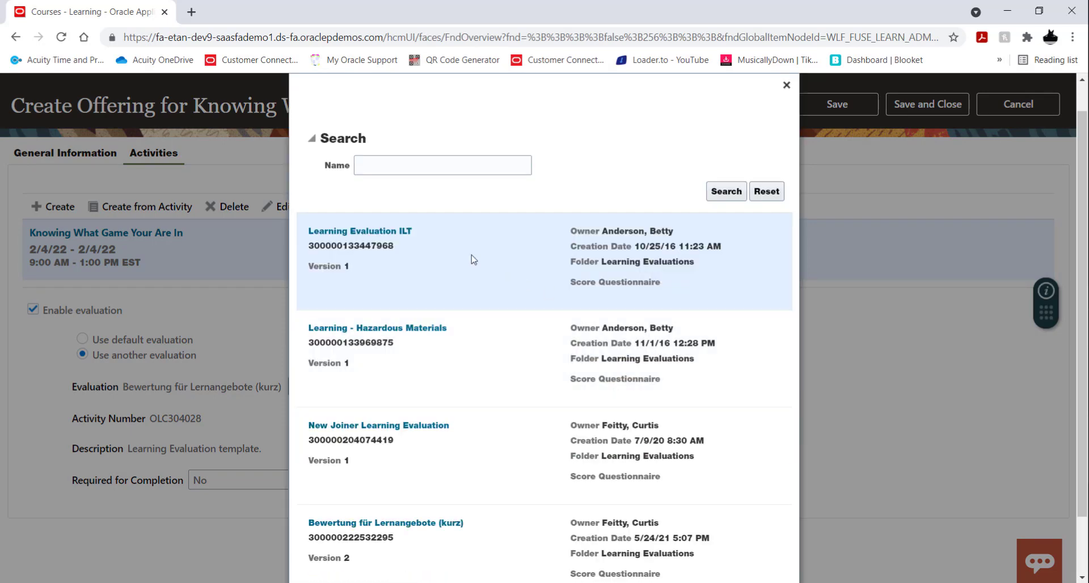
{"action": "scroll", "coordinate": [732, 274], "scroll_direction": "down", "scroll_amount": 1}
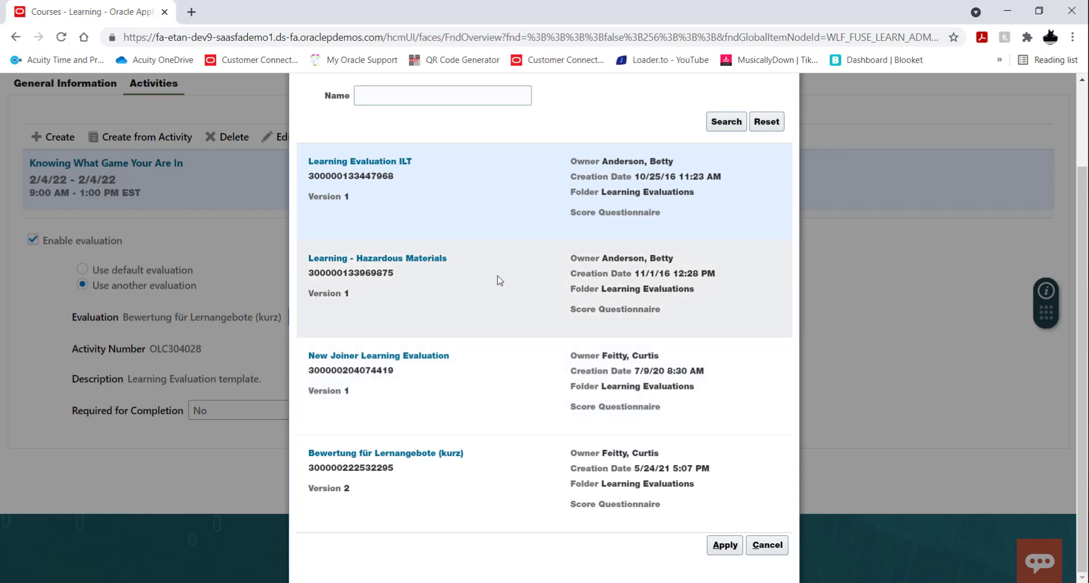
{"action": "scroll", "coordinate": [499, 280], "scroll_direction": "up", "scroll_amount": 2}
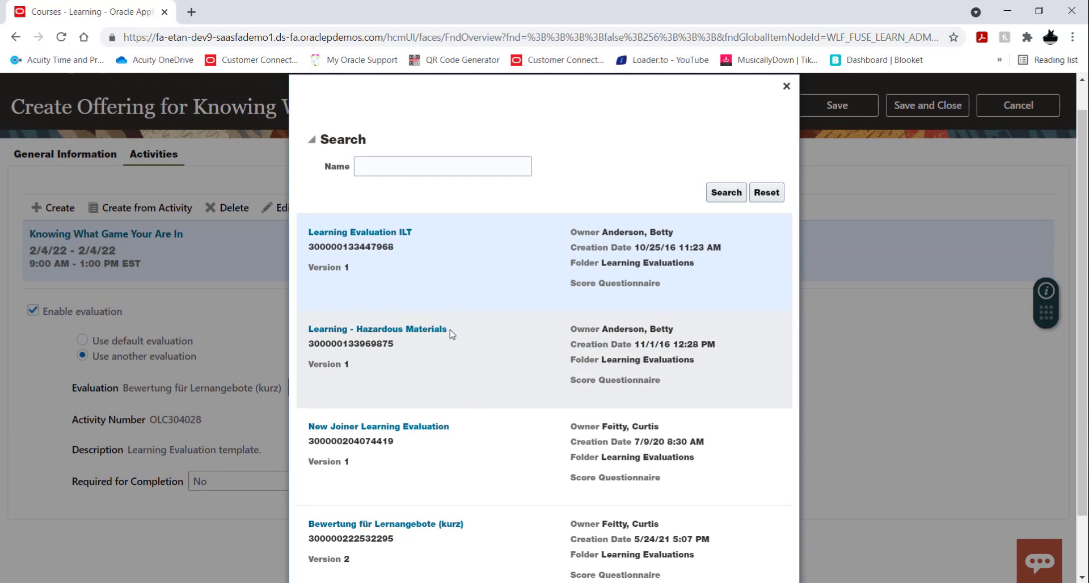
{"action": "left_click", "coordinate": [786, 86]}
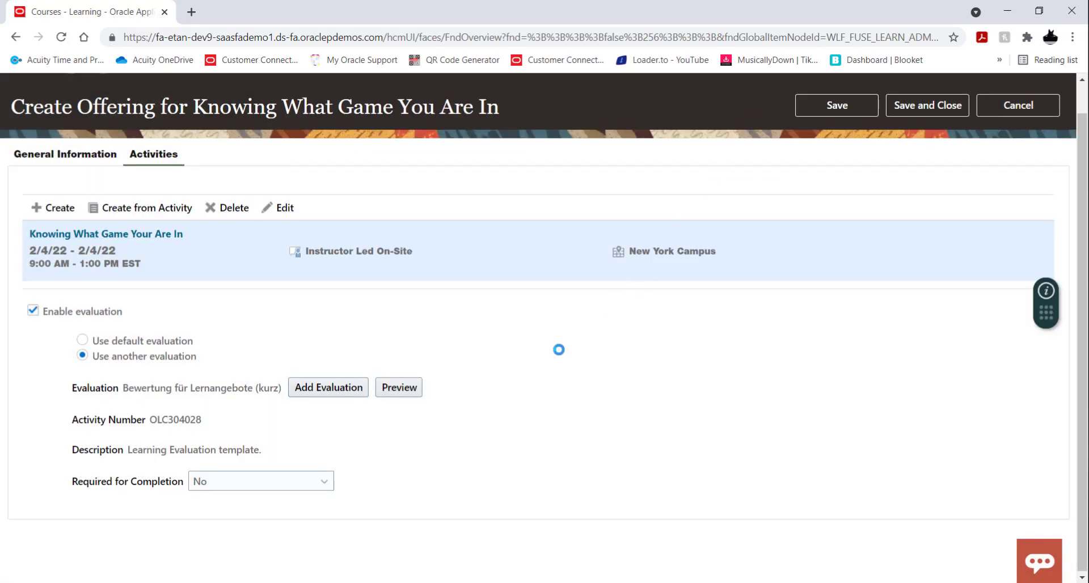
{"action": "left_click", "coordinate": [83, 339]}
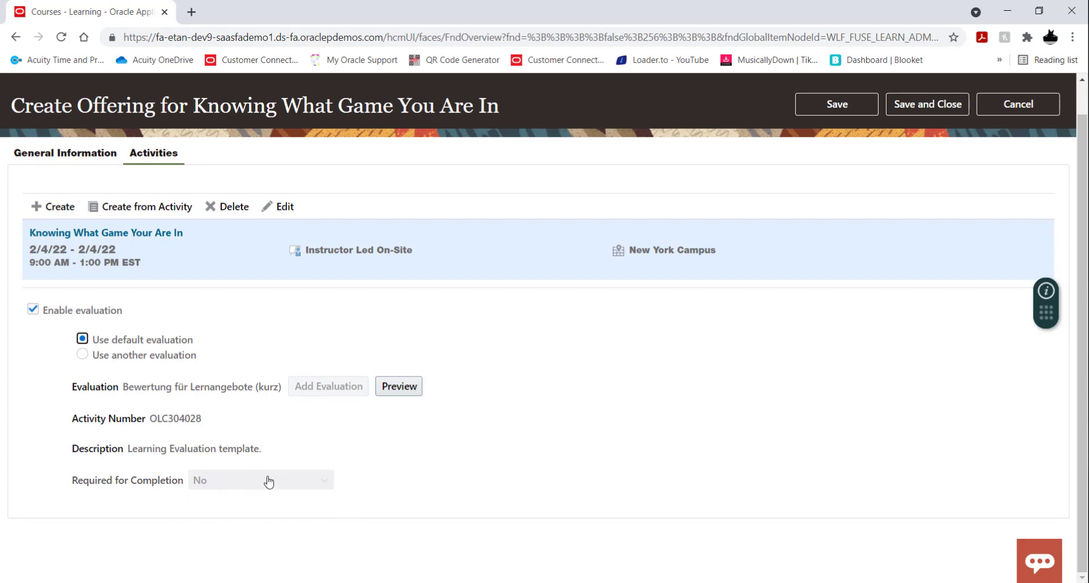
Step: Switch the offering to another evaluation and apply the Learning Evaluation ILT questionnaire
{"action": "left_click", "coordinate": [324, 481]}
{"action": "left_click", "coordinate": [84, 356]}
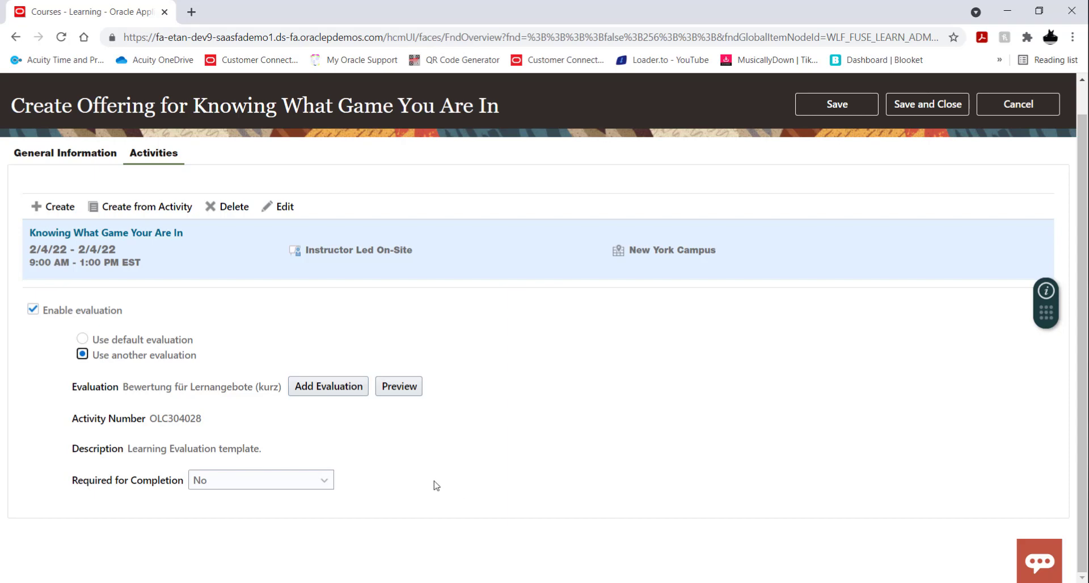
{"action": "left_click", "coordinate": [313, 388]}
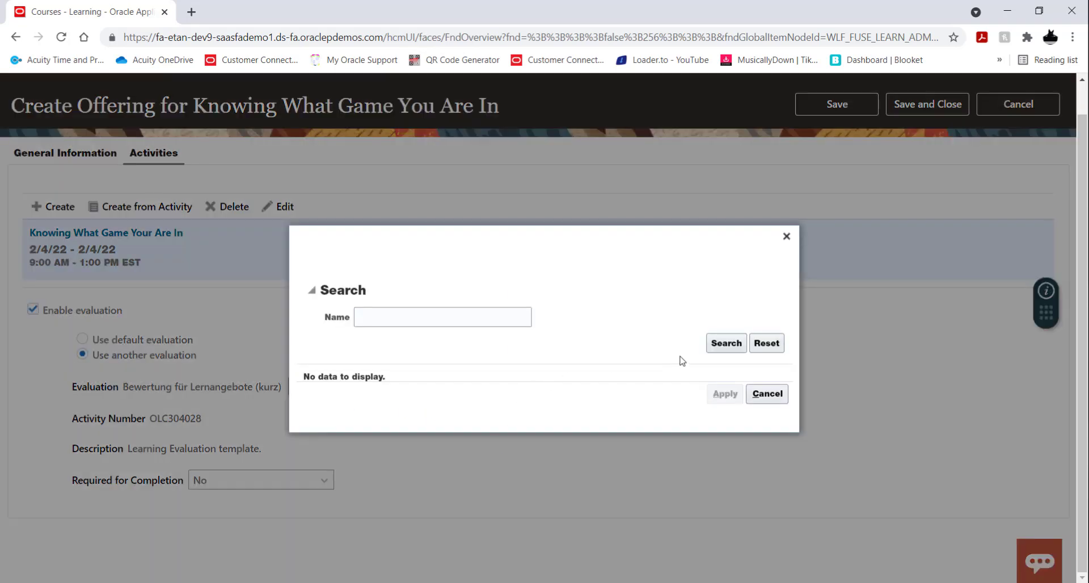
{"action": "left_click", "coordinate": [722, 342]}
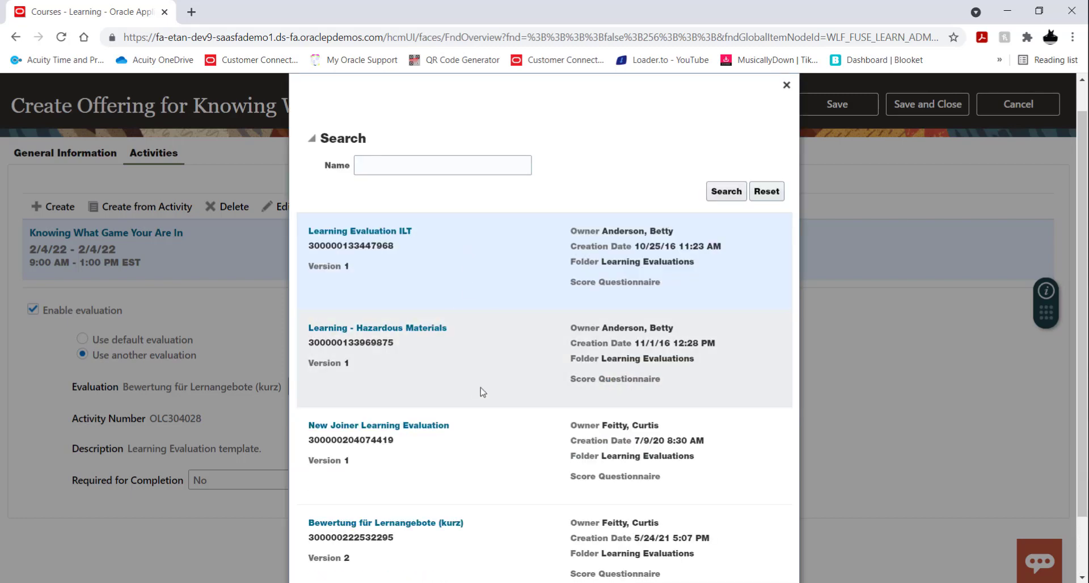
{"action": "left_click", "coordinate": [725, 191]}
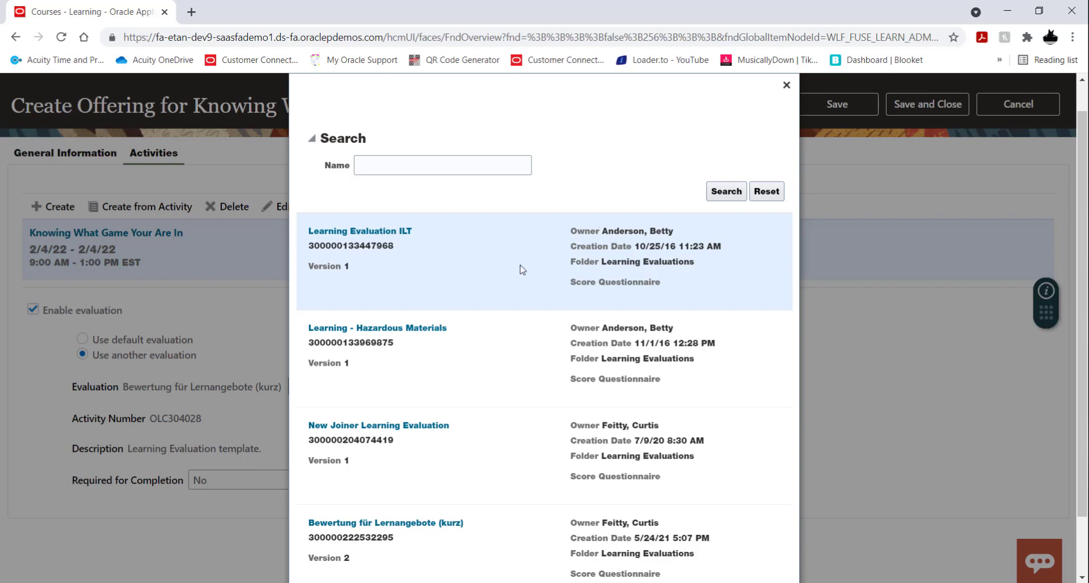
{"action": "scroll", "coordinate": [520, 271], "scroll_direction": "down", "scroll_amount": 1}
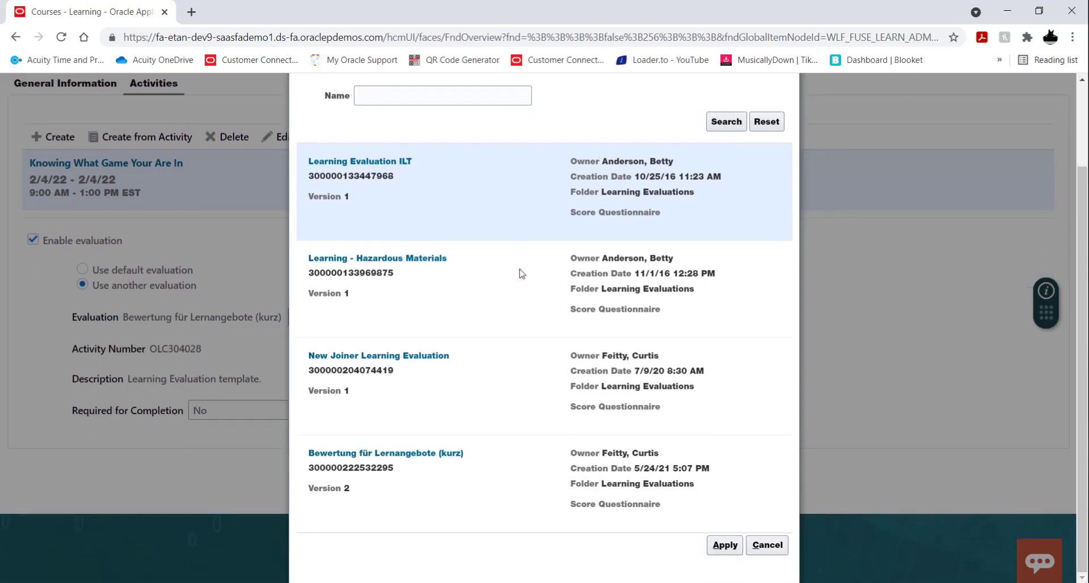
{"action": "left_click", "coordinate": [725, 545]}
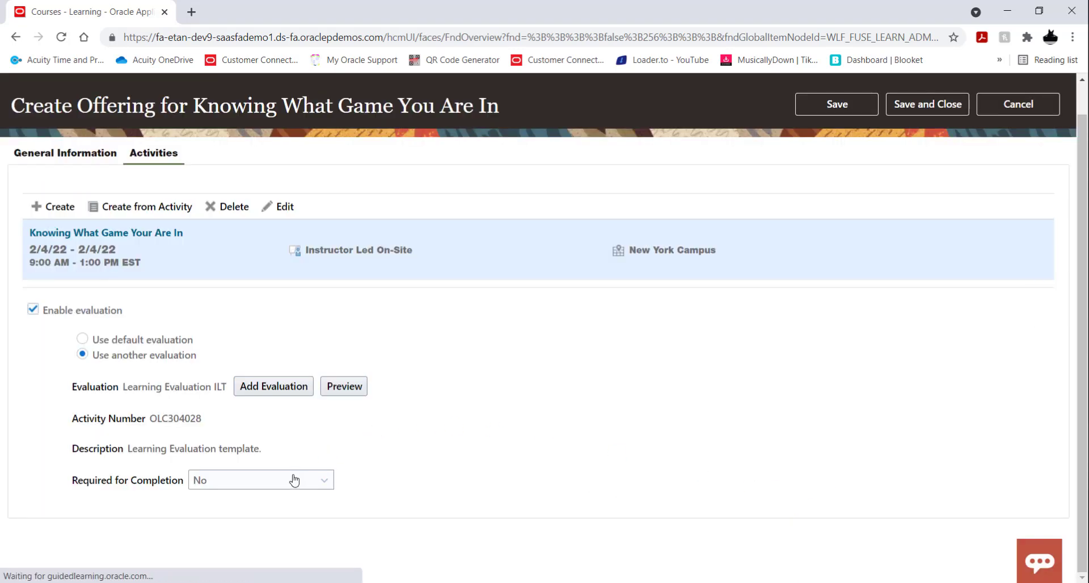
Step: Make the evaluation required for completion, and save and close the offering
{"action": "left_click", "coordinate": [294, 481]}
{"action": "left_click", "coordinate": [274, 517]}
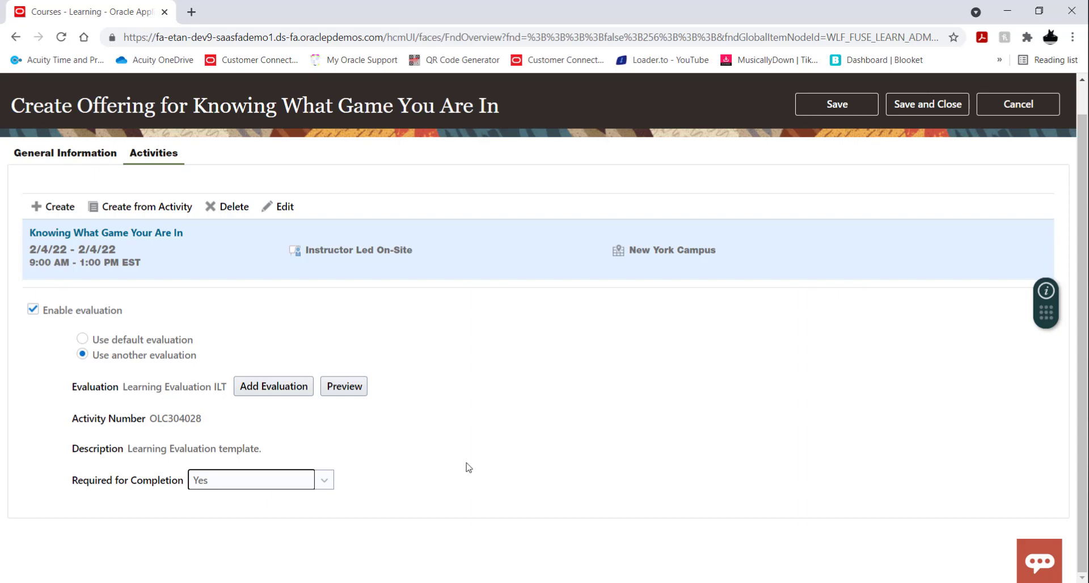
{"action": "scroll", "coordinate": [483, 449], "scroll_direction": "up", "scroll_amount": 1}
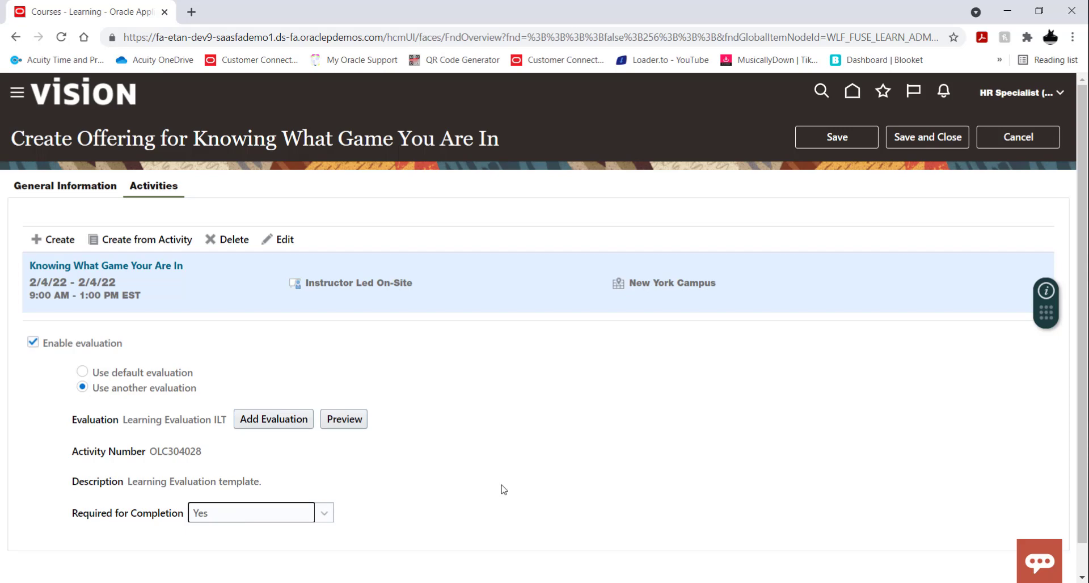
{"action": "left_click", "coordinate": [939, 137]}
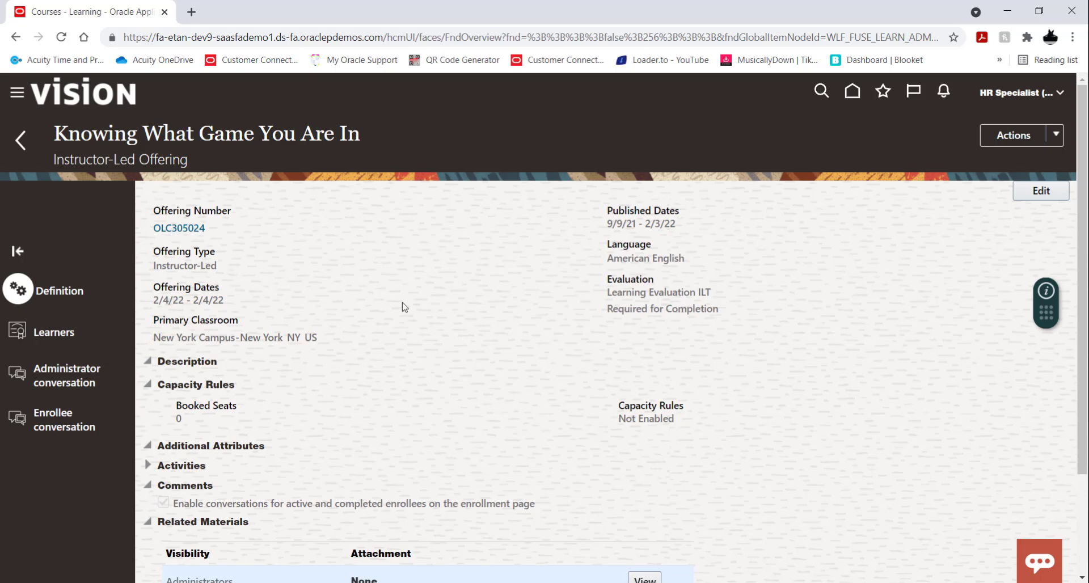
Step: Return to the course list and review the courses with their active offerings and publish dates
{"action": "left_click", "coordinate": [21, 142]}
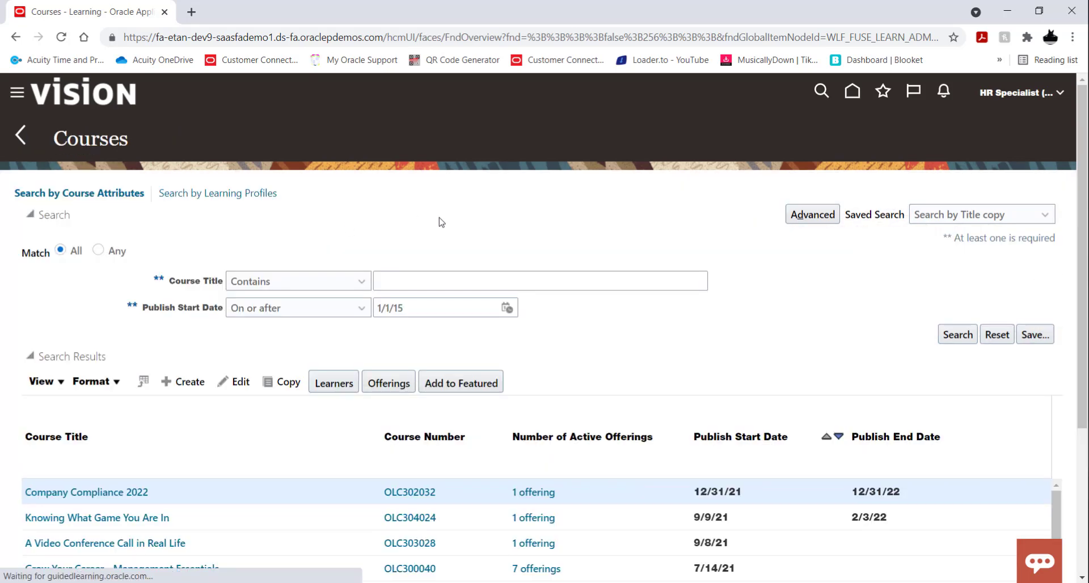
{"action": "scroll", "coordinate": [439, 221], "scroll_direction": "down", "scroll_amount": 2}
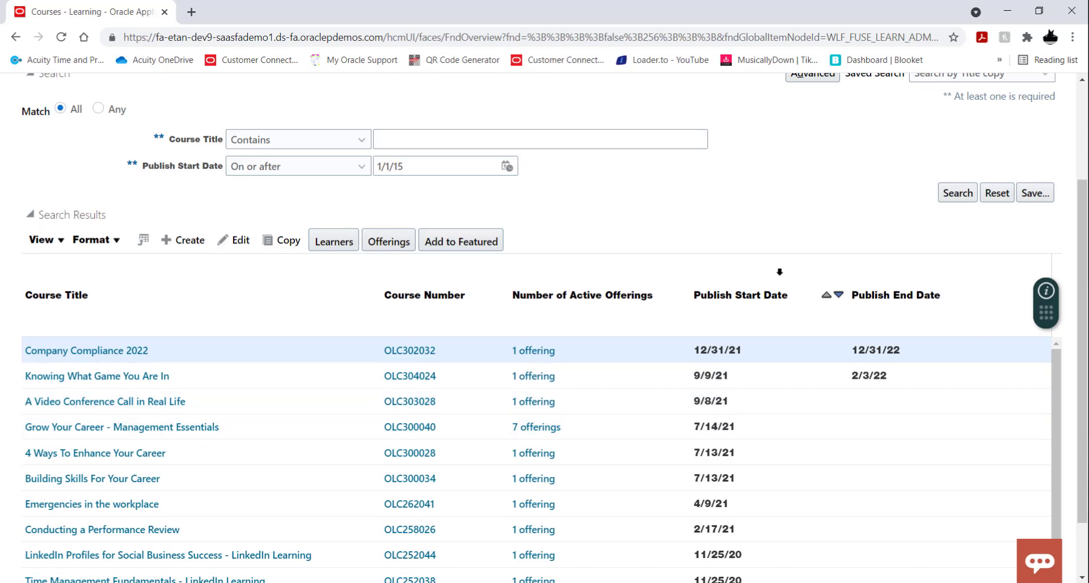
{"action": "scroll", "coordinate": [805, 258], "scroll_direction": "up", "scroll_amount": 1}
{"action": "scroll", "coordinate": [804, 258], "scroll_direction": "up", "scroll_amount": 3}
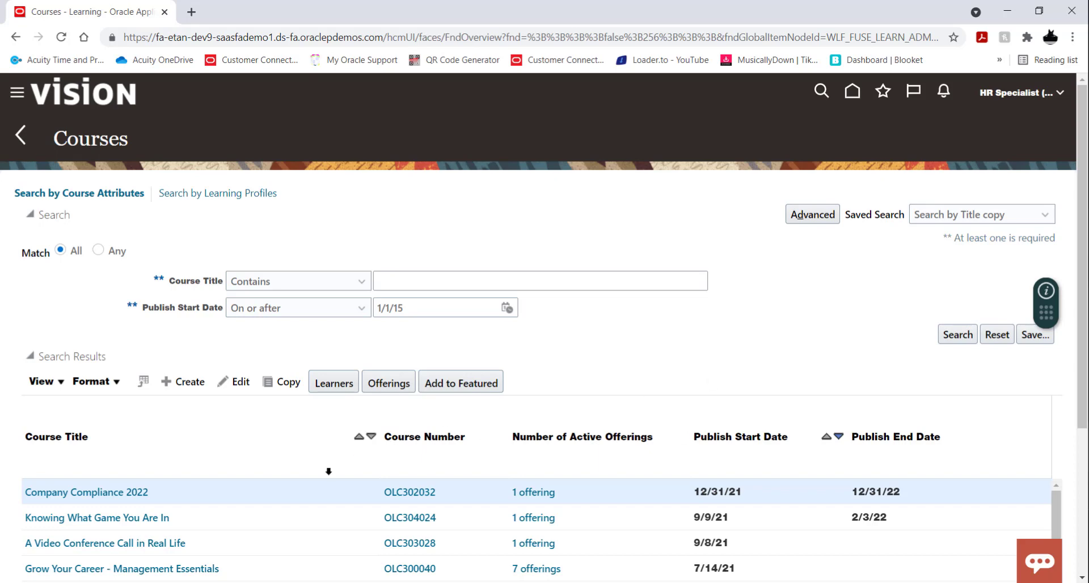
{"action": "scroll", "coordinate": [316, 481], "scroll_direction": "down", "scroll_amount": 1}
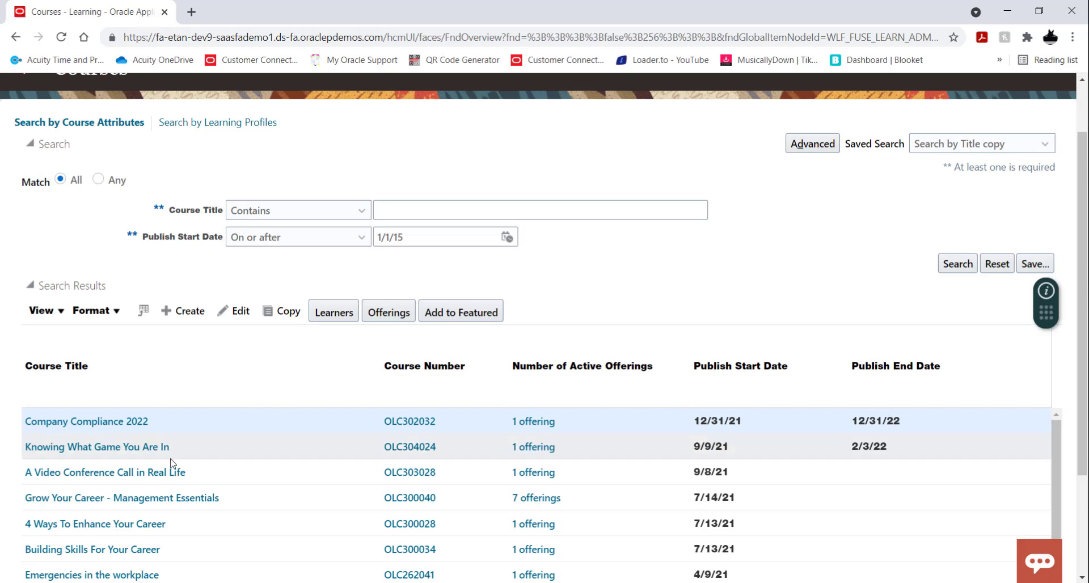
Step: Open the course "Knowing What Game You Are In", view its self-service and administrator deep links, and leave the course page
{"action": "left_click", "coordinate": [112, 448]}
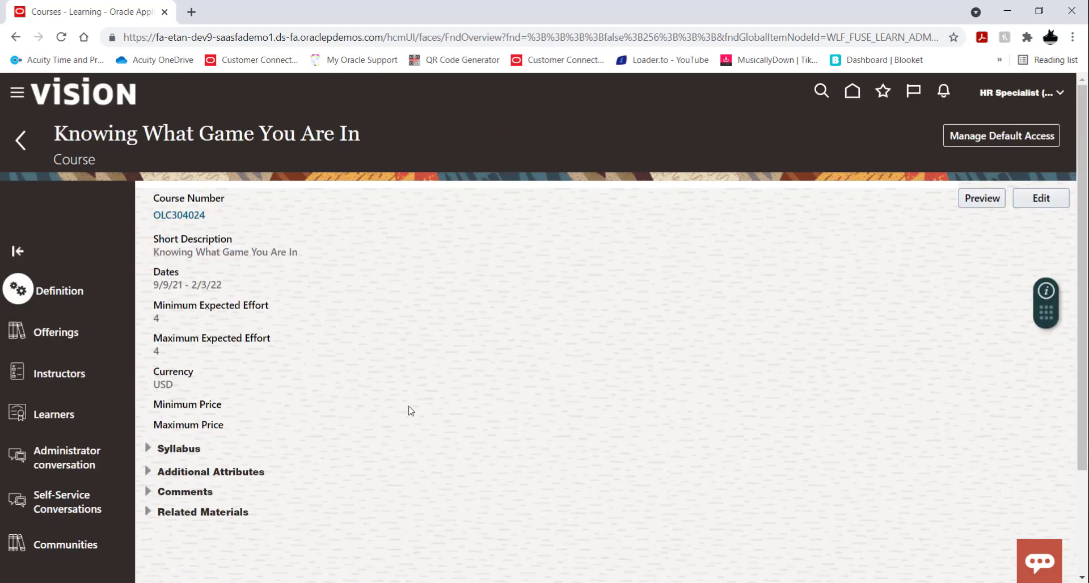
{"action": "left_click", "coordinate": [180, 216]}
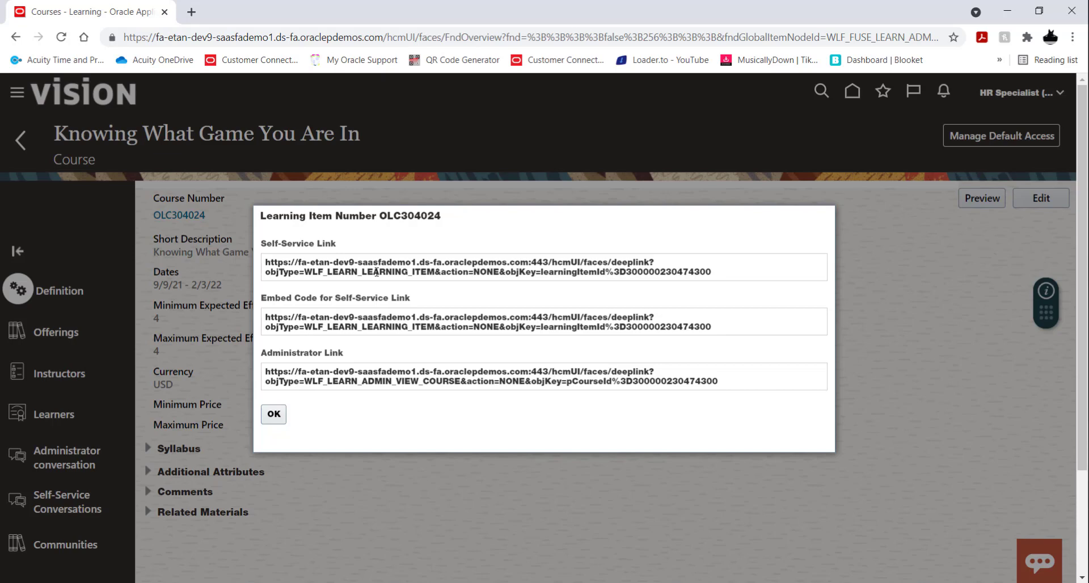
{"action": "left_click", "coordinate": [271, 409]}
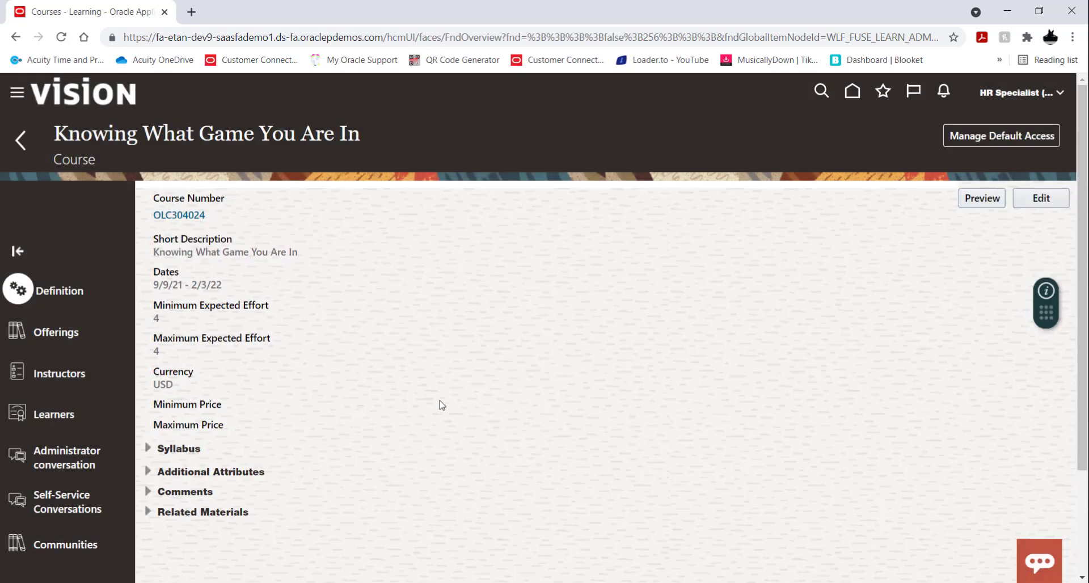
{"action": "left_click", "coordinate": [28, 152]}
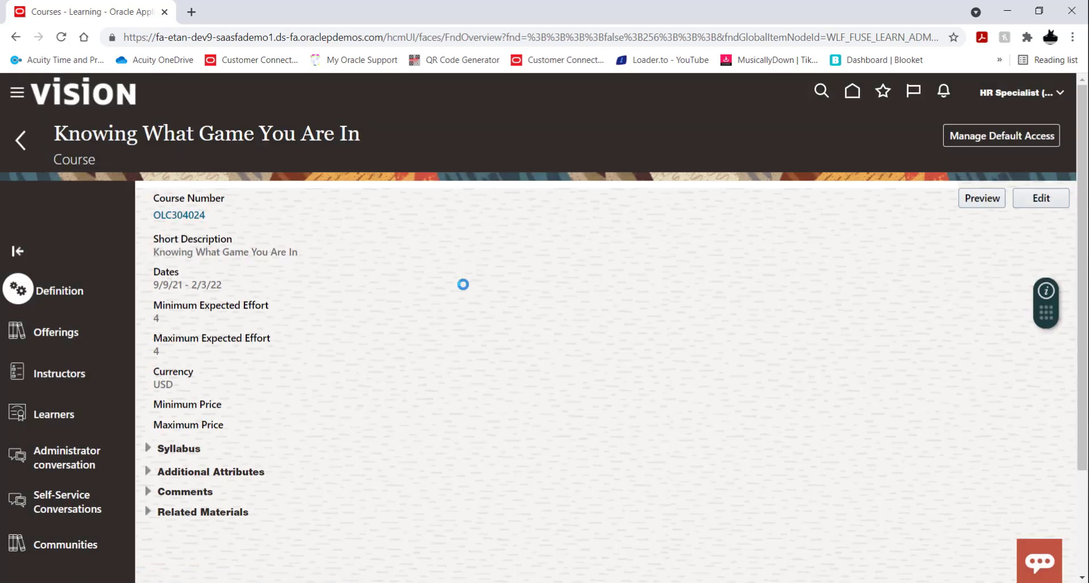